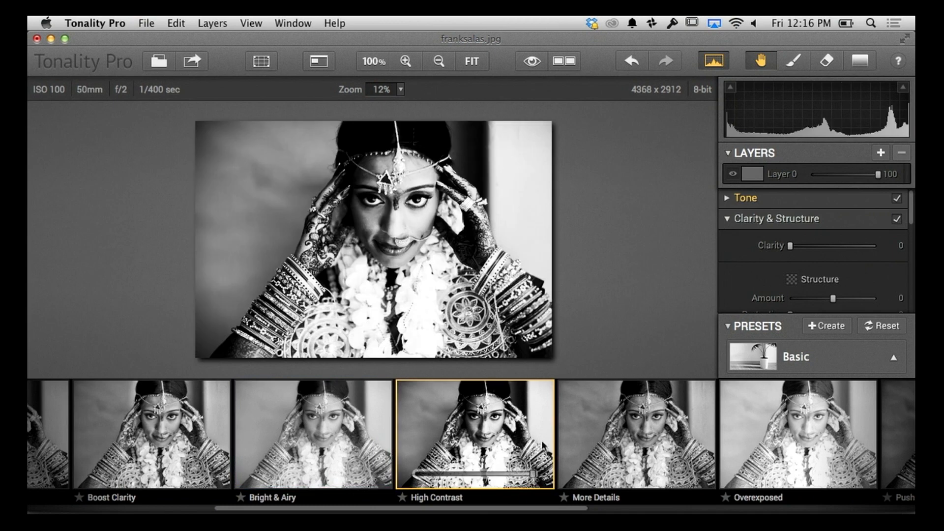
Step: Reduce the High Contrast preset's strength, and try the Basic presets Push Process and Smooth on the portrait
left_click_drag(536, 473, 491, 473)
left_click_drag(490, 507, 643, 509)
left_click(594, 446)
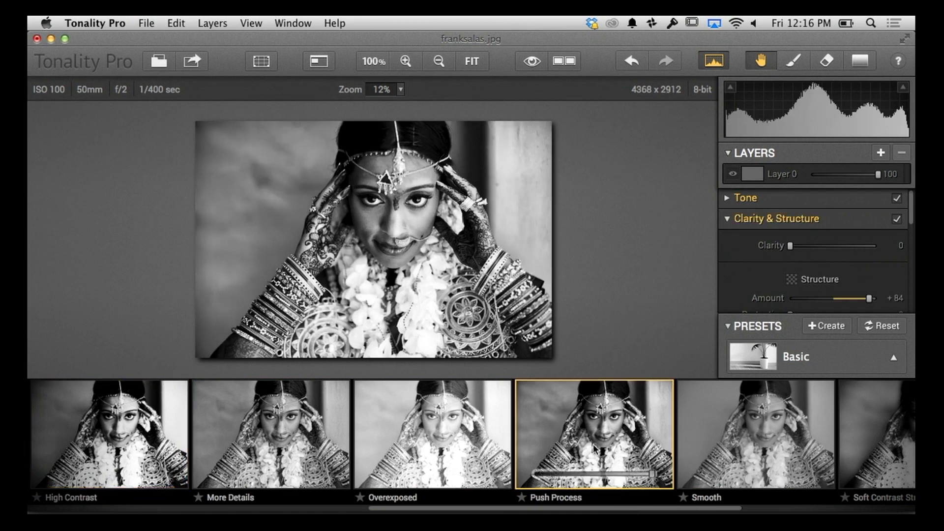
left_click(734, 424)
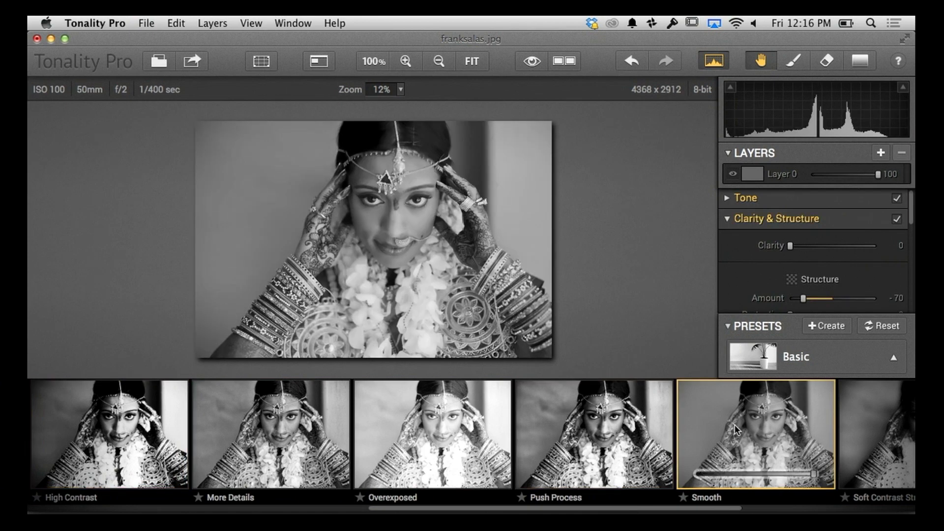
Step: Switch to the Portrait preset category and try Fashion Magazine 2 and Glamour on the photo
left_click(748, 357)
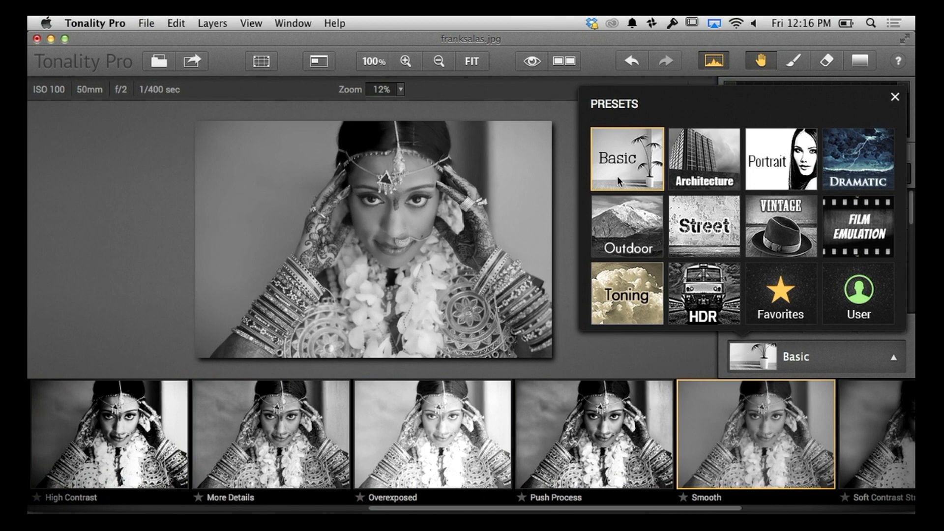
left_click(785, 158)
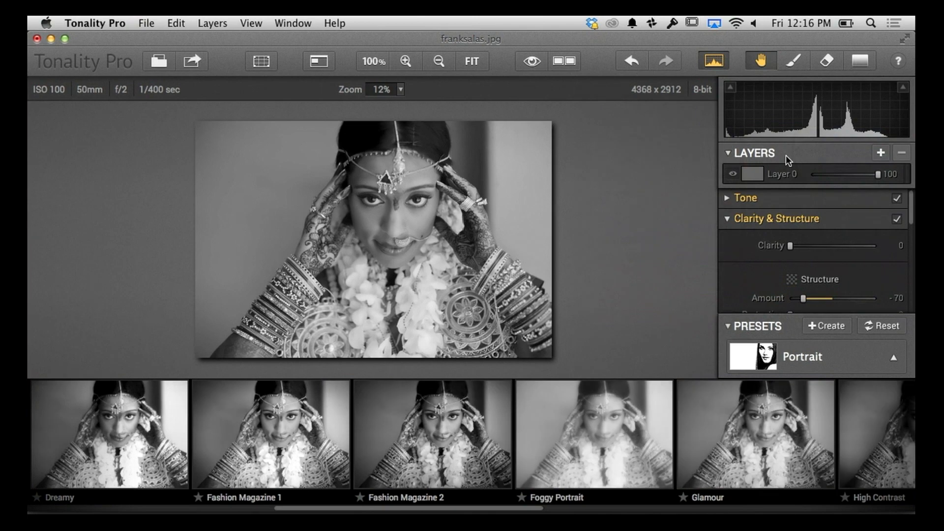
left_click(406, 456)
left_click_drag(379, 510, 412, 510)
mouse_move(321, 435)
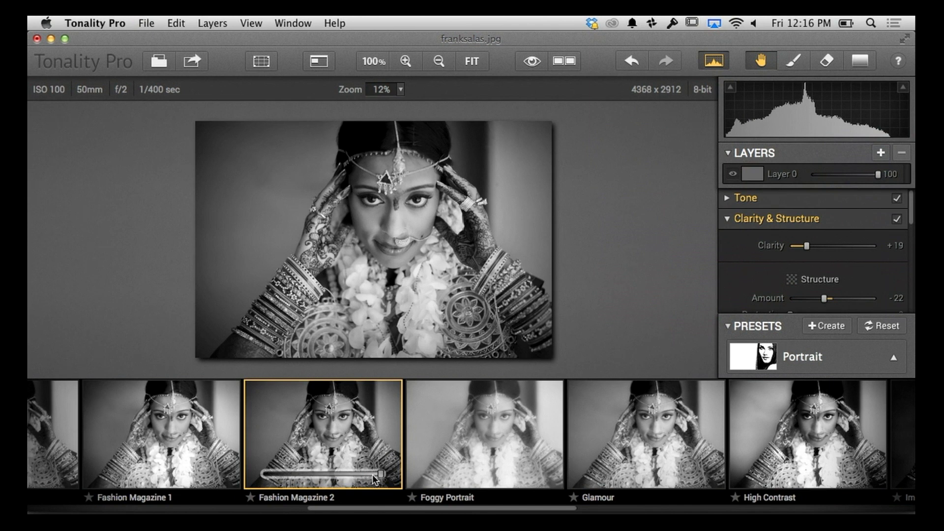
mouse_move(380, 474)
left_mouse_down()
mouse_move(291, 461)
mouse_move(396, 467)
left_mouse_up()
mouse_move(381, 474)
left_mouse_down()
mouse_move(331, 462)
mouse_move(370, 462)
mouse_move(277, 465)
mouse_move(386, 471)
left_mouse_up()
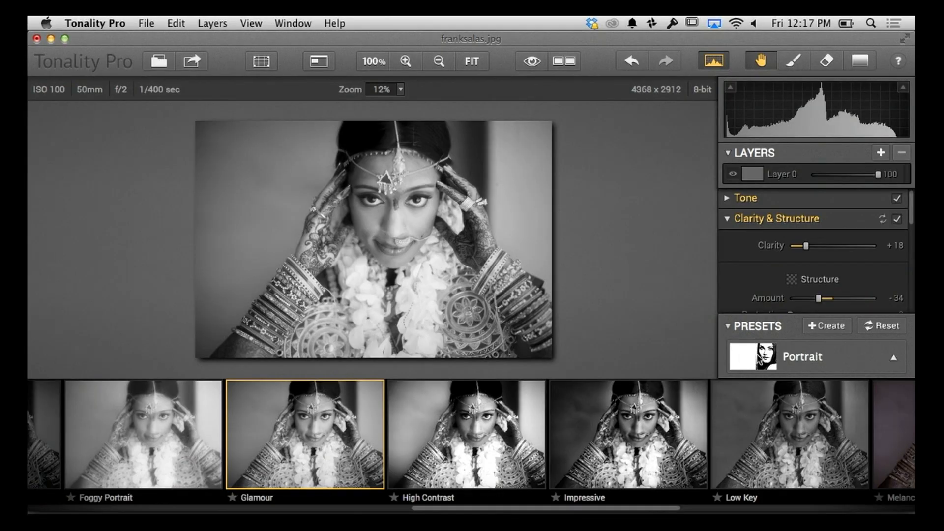
Step: Apply the Outdoor preset Detailed Landscape at a strength of 72, and compare the portrait with its original
left_click(759, 360)
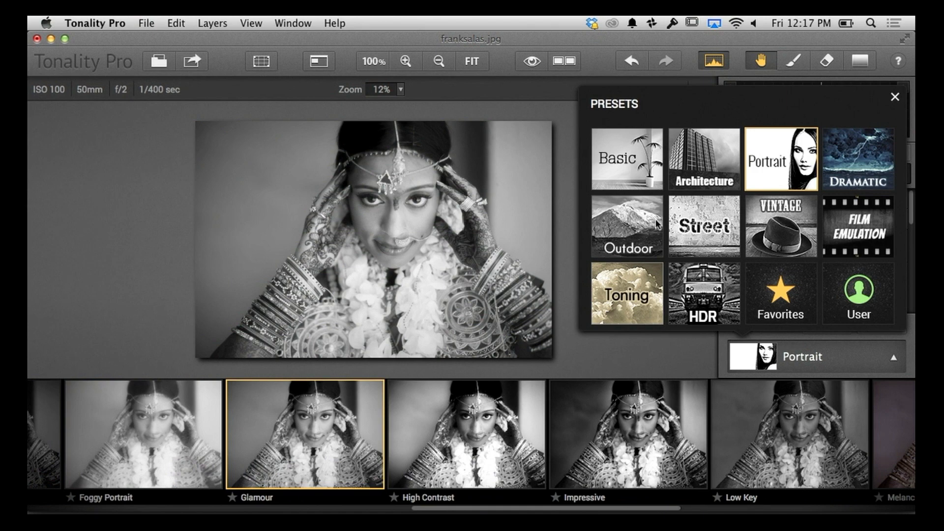
left_click(636, 233)
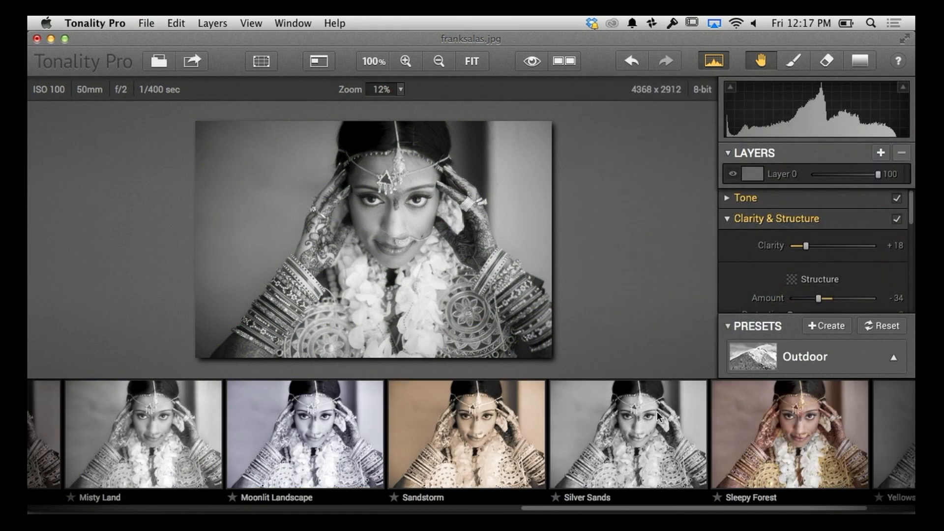
left_click(643, 465)
left_click_drag(638, 509, 152, 504)
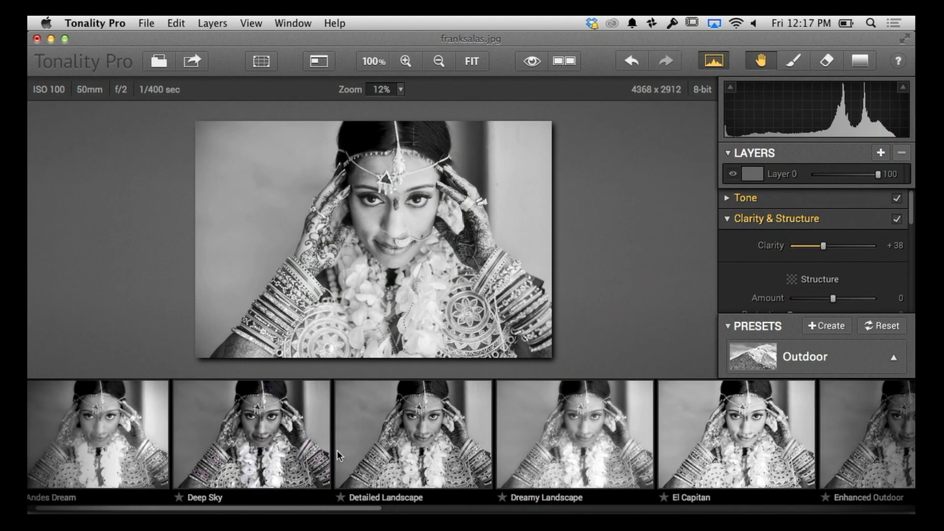
left_click(412, 447)
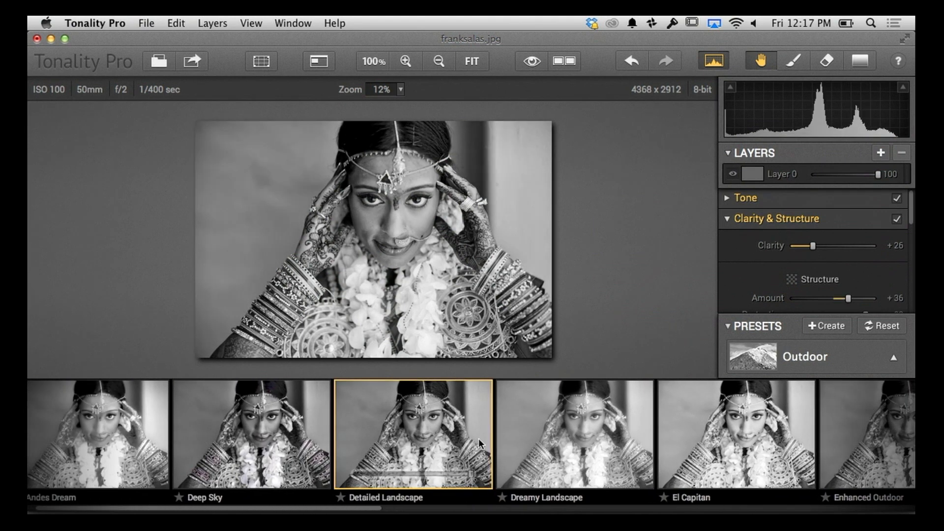
left_click_drag(471, 476, 435, 470)
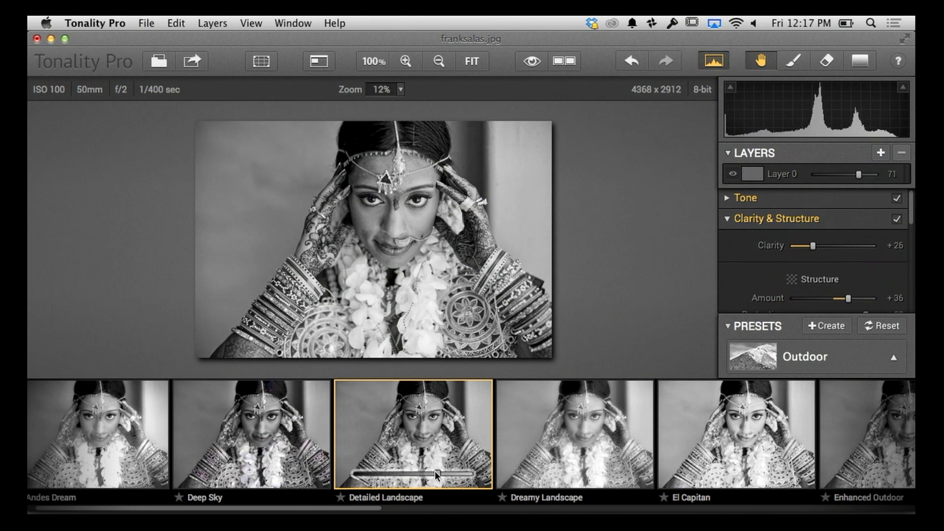
left_click(534, 61)
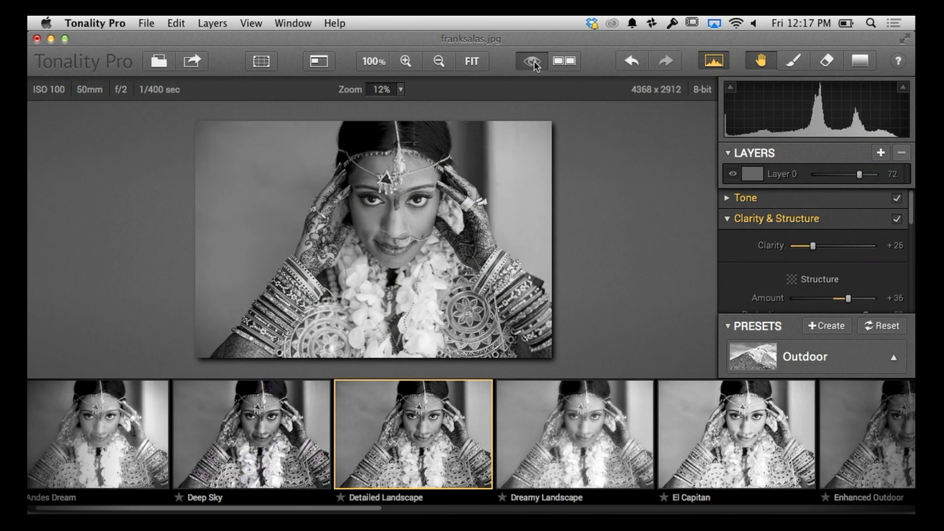
left_click(534, 61)
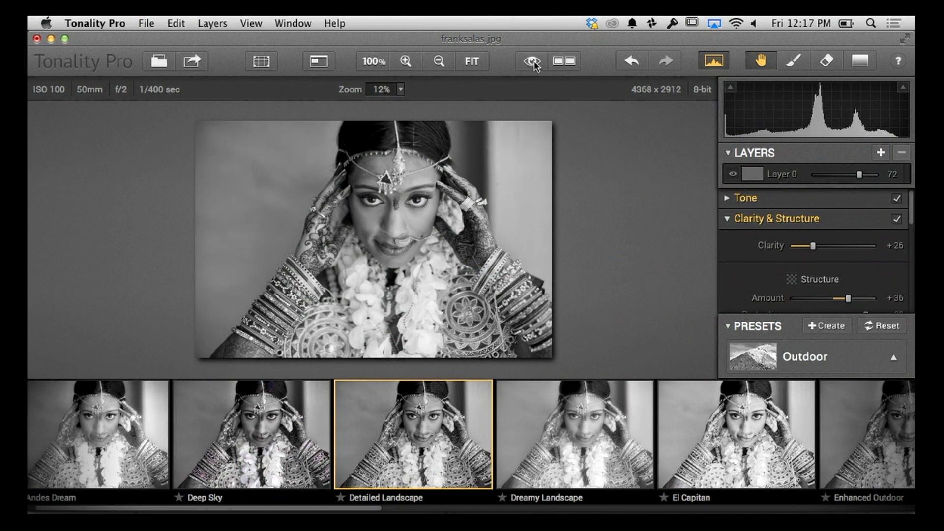
Step: Hide the presets and slightly darken the portrait's midtones with the Tone Curve adjustment
left_click(763, 324)
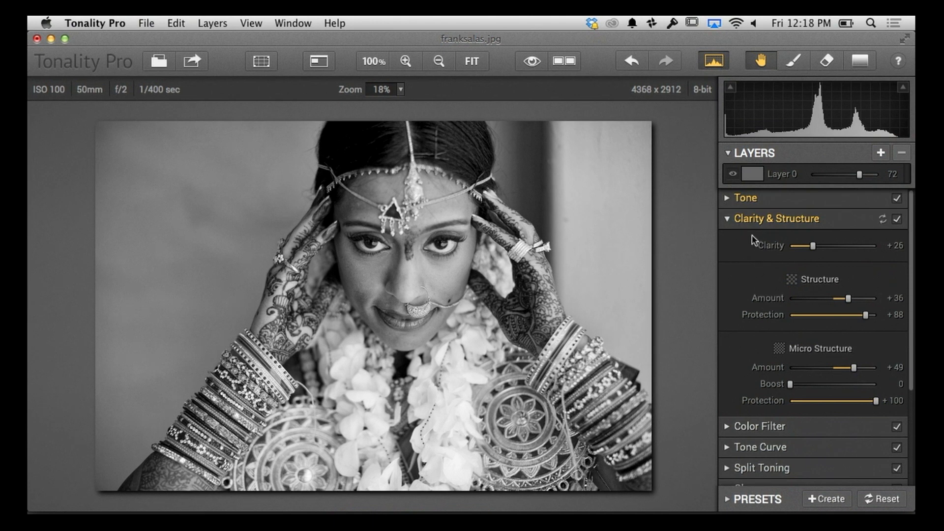
left_click(748, 217)
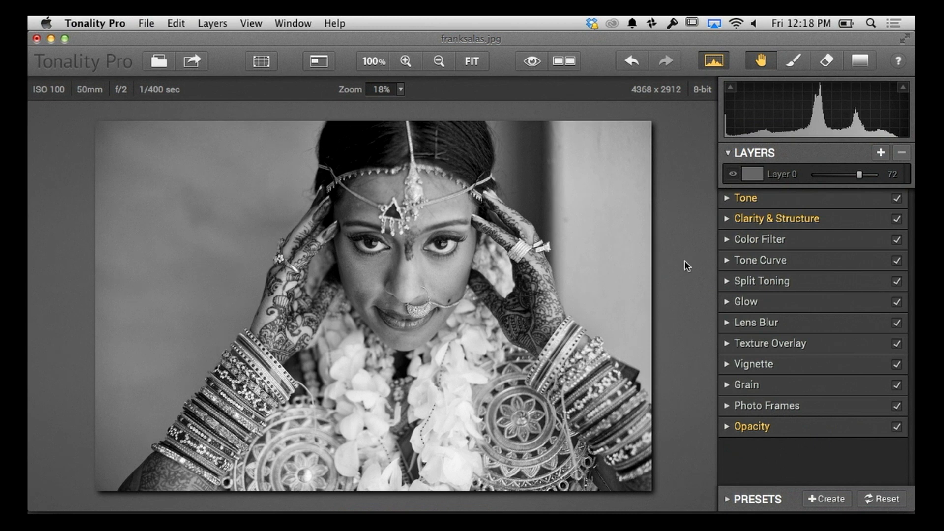
left_click(742, 262)
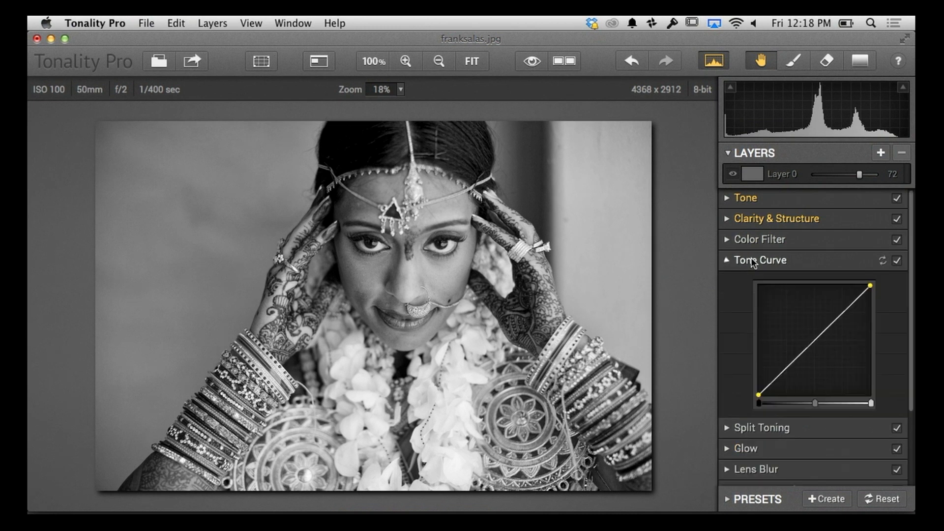
left_click_drag(816, 402, 828, 403)
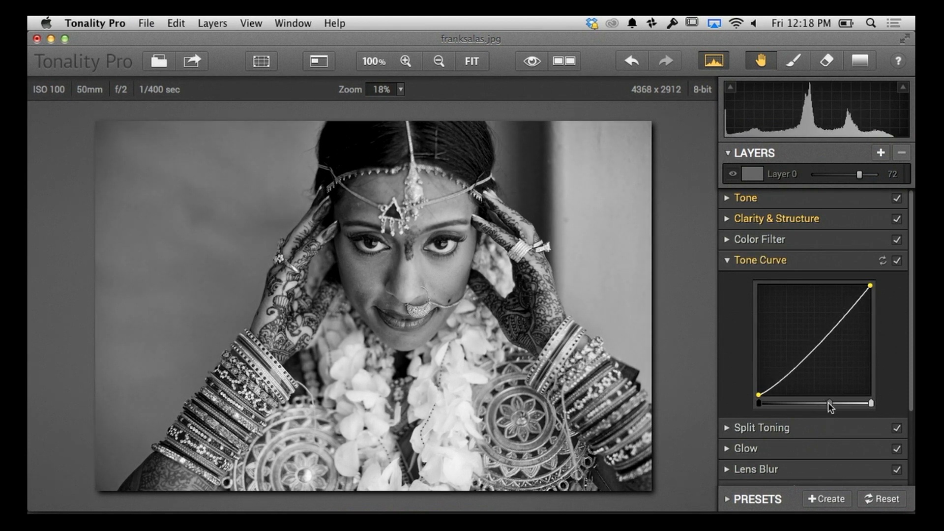
left_click(754, 259)
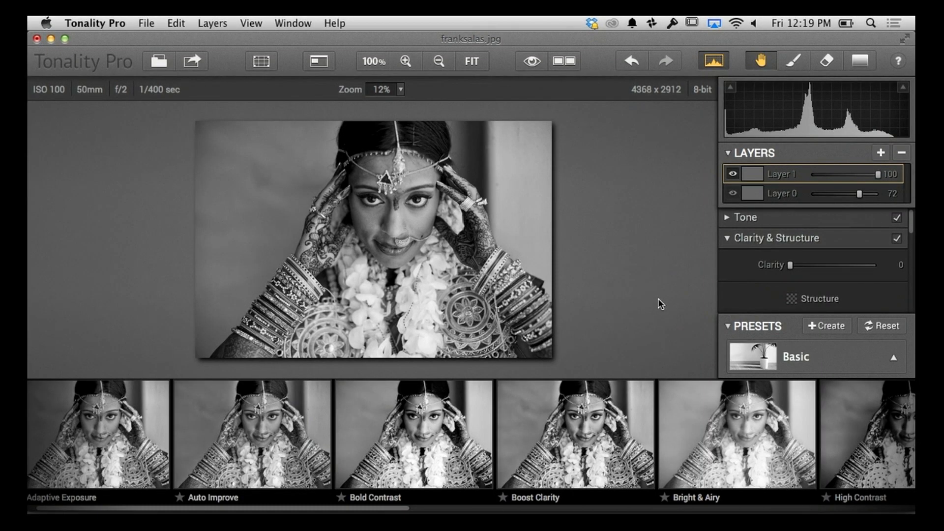
Step: Apply the Toning preset Copper & Selenium to Layer 1 at 88 opacity and hide the presets
left_click(770, 363)
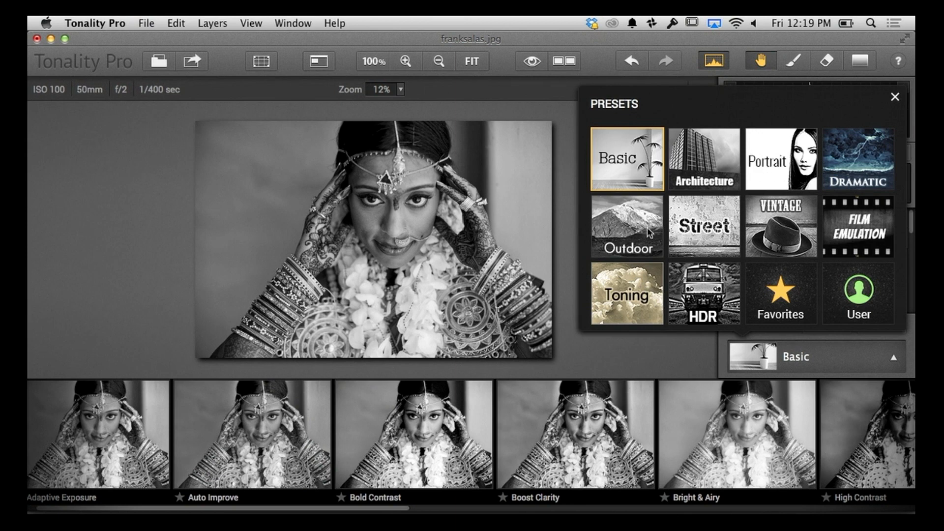
left_click(617, 290)
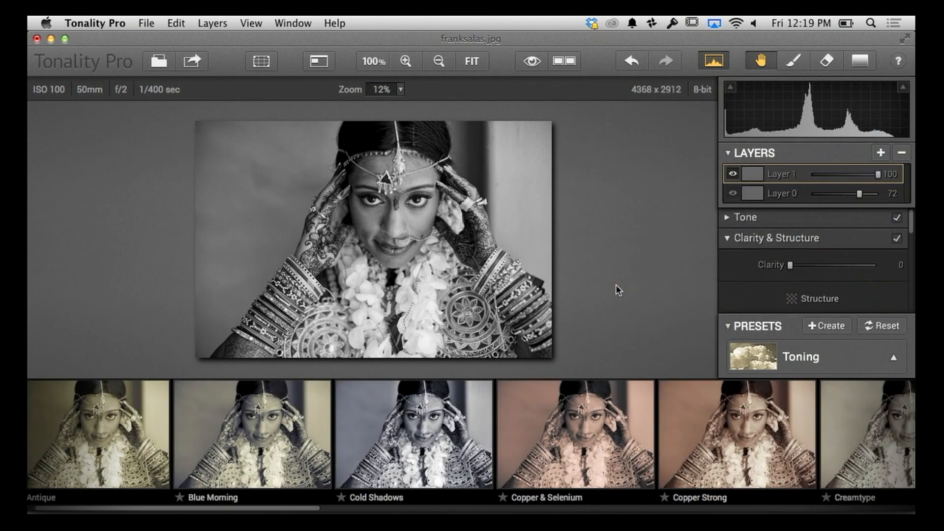
left_click(570, 419)
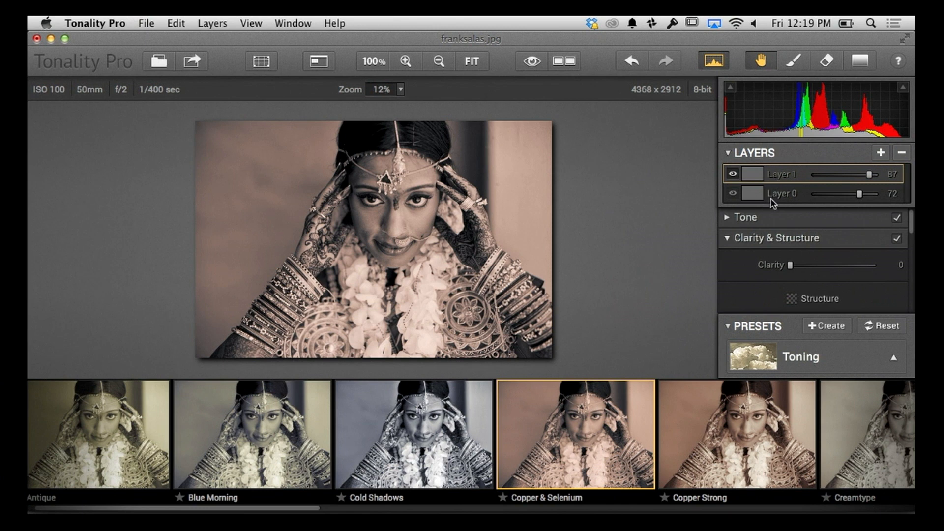
mouse_move(609, 428)
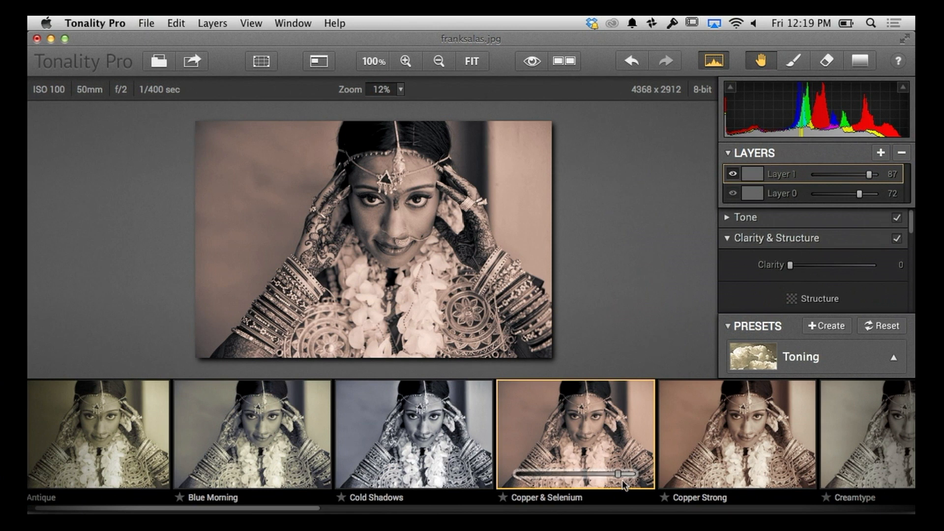
mouse_move(618, 473)
left_mouse_down()
mouse_move(635, 473)
mouse_move(524, 475)
mouse_move(622, 491)
left_mouse_up()
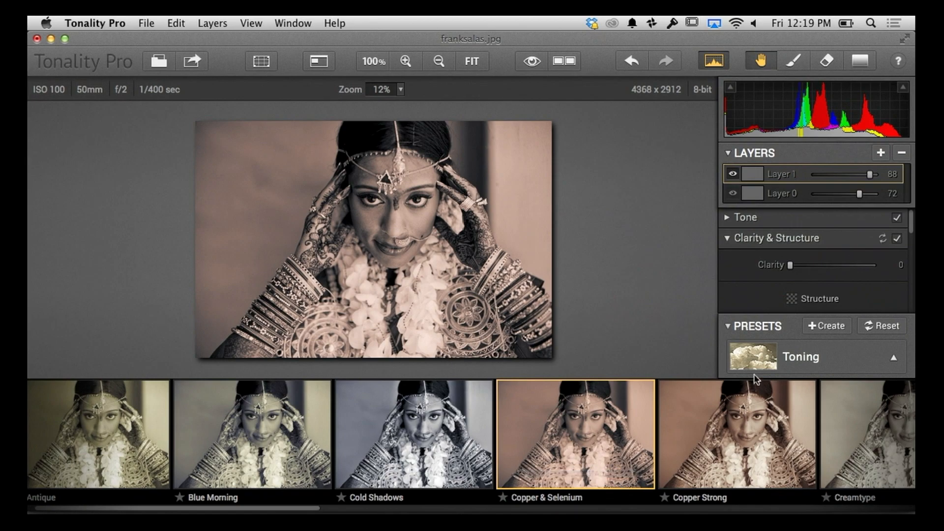
left_click(750, 325)
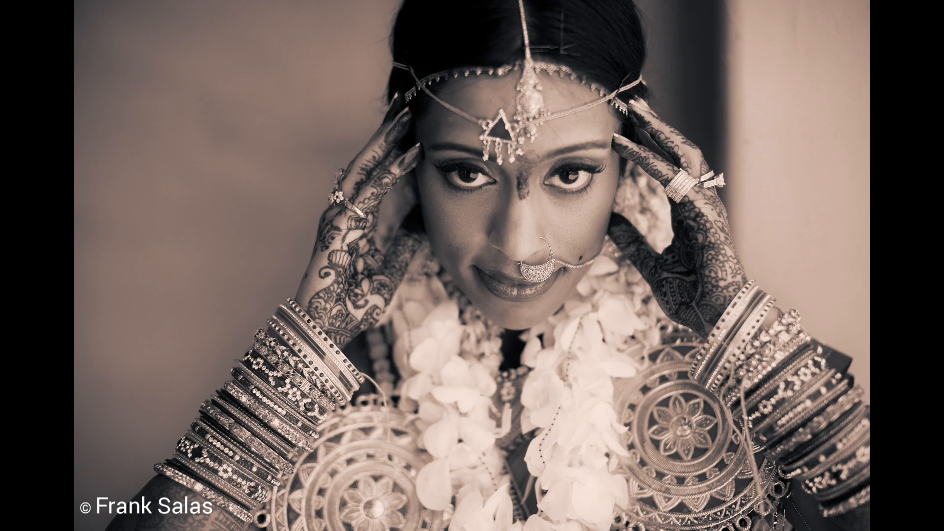
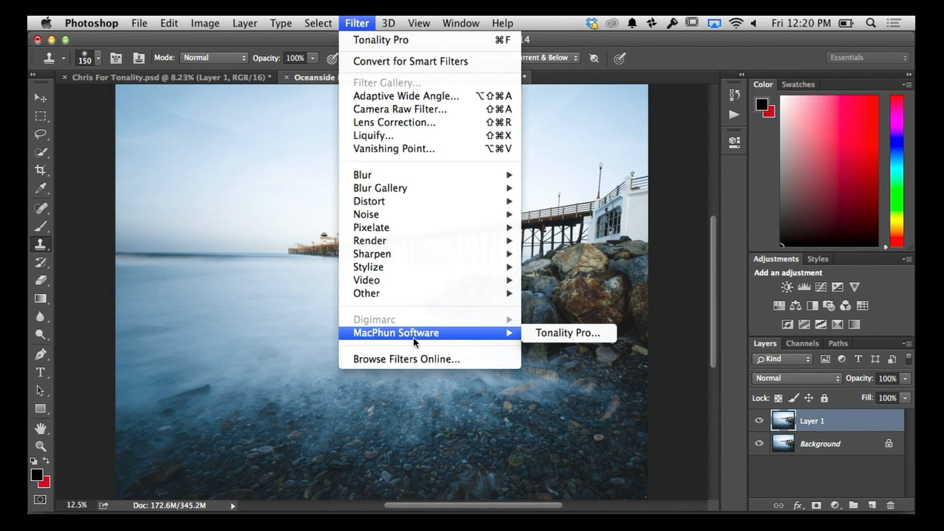
Step: Open the Photoshop pier image in Tonality Pro, apply the Outdoor preset Detailed Landscape and compare before and after
left_click(550, 338)
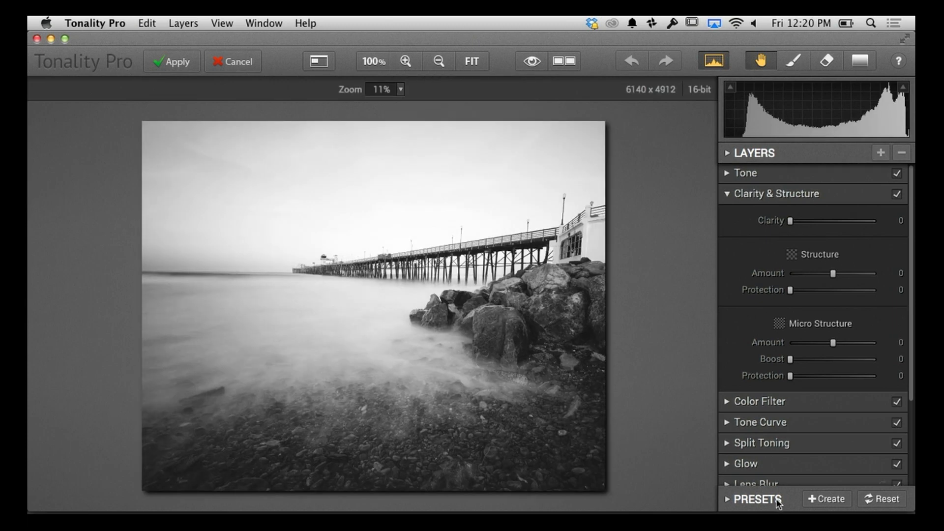
left_click(758, 497)
left_click(761, 353)
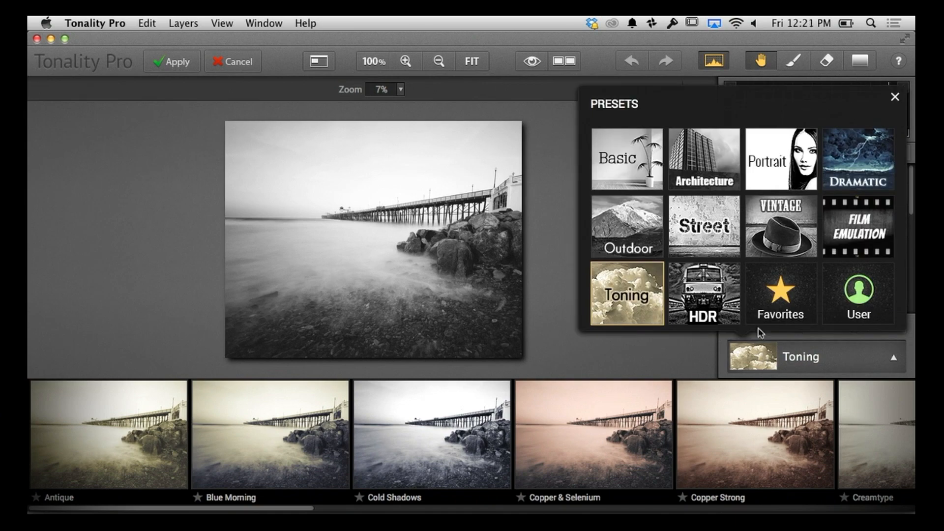
left_click(643, 232)
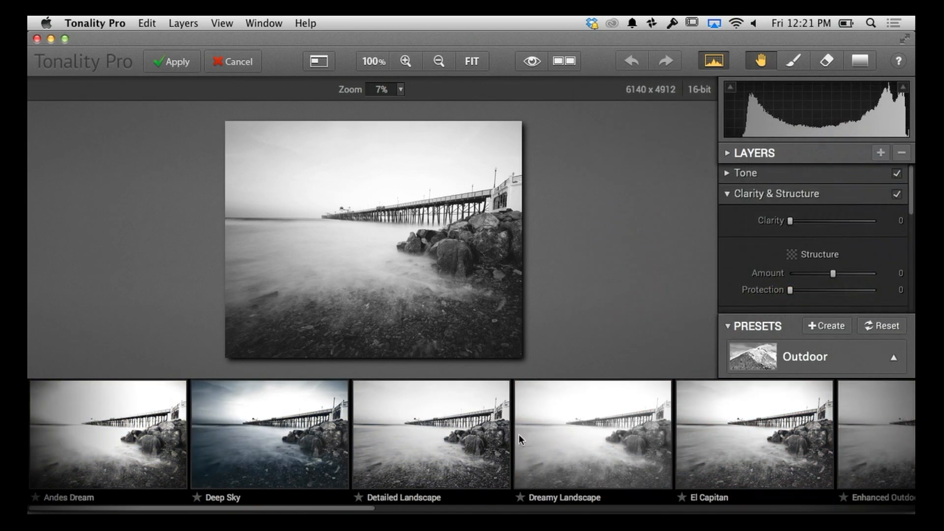
left_click(416, 424)
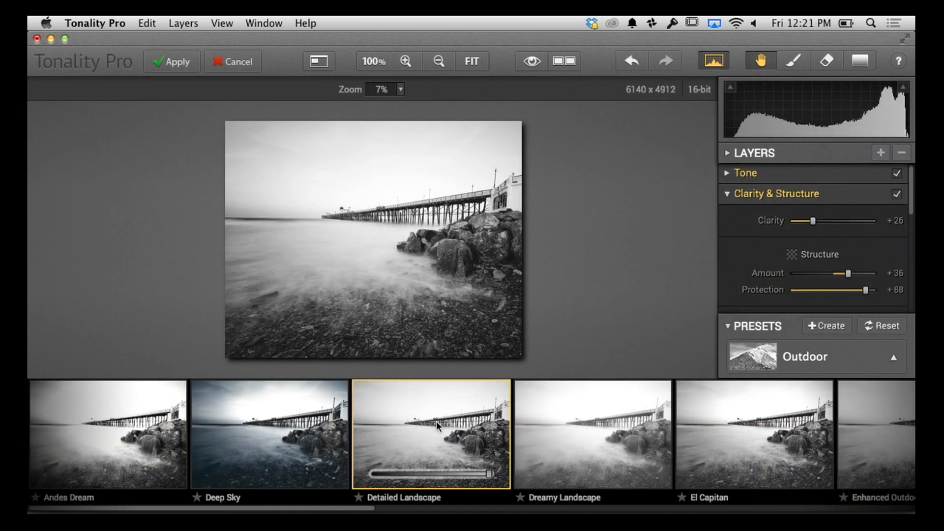
left_click(754, 326)
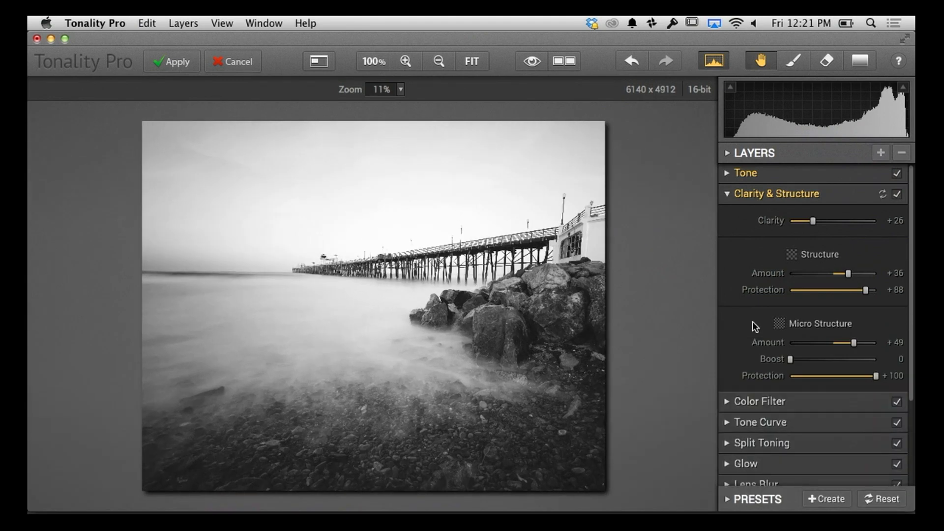
left_click(537, 62)
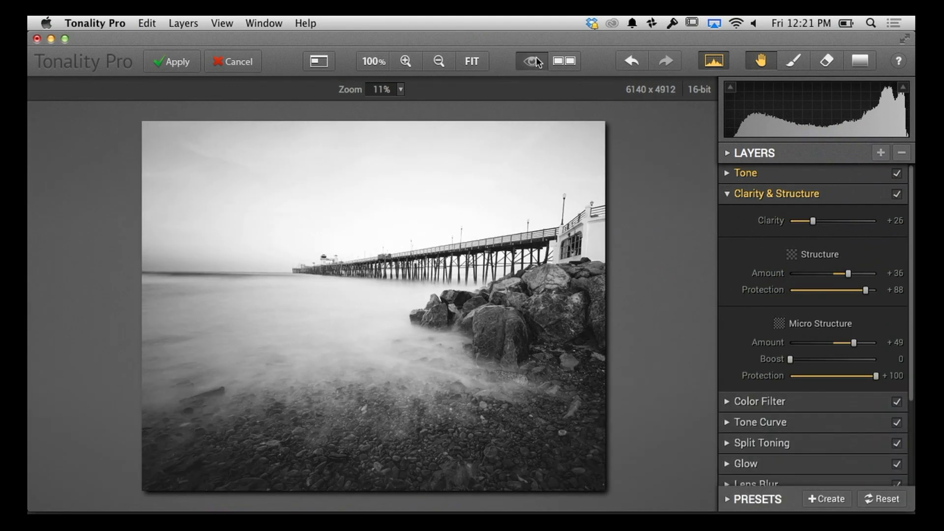
left_click(537, 62)
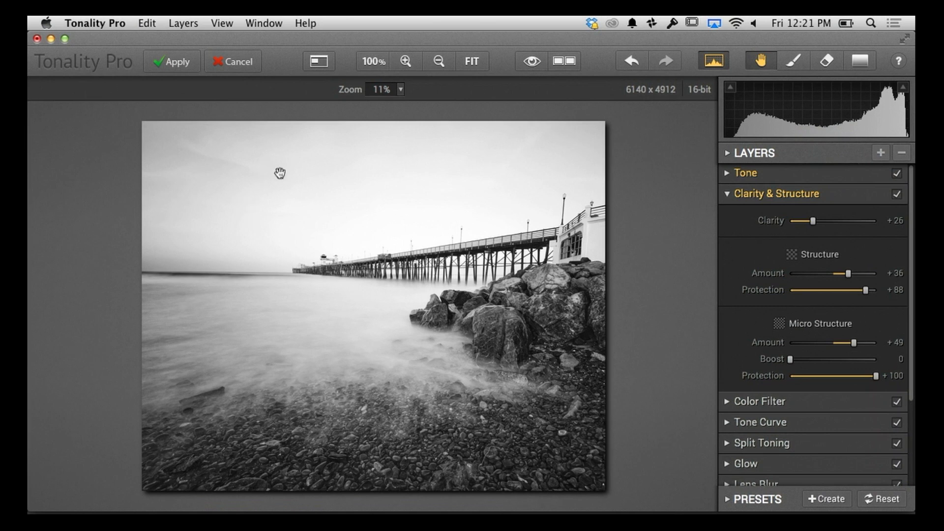
Step: Add a layer and set Tone exposure to Standard -17 and Adaptive -44, and contrast to Standard +22 and Smart +2
left_click(774, 152)
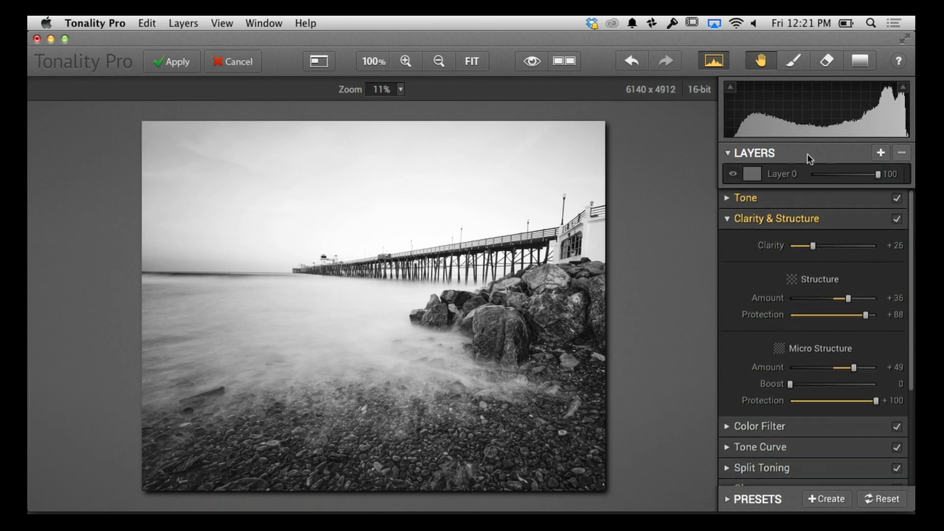
left_click(881, 152)
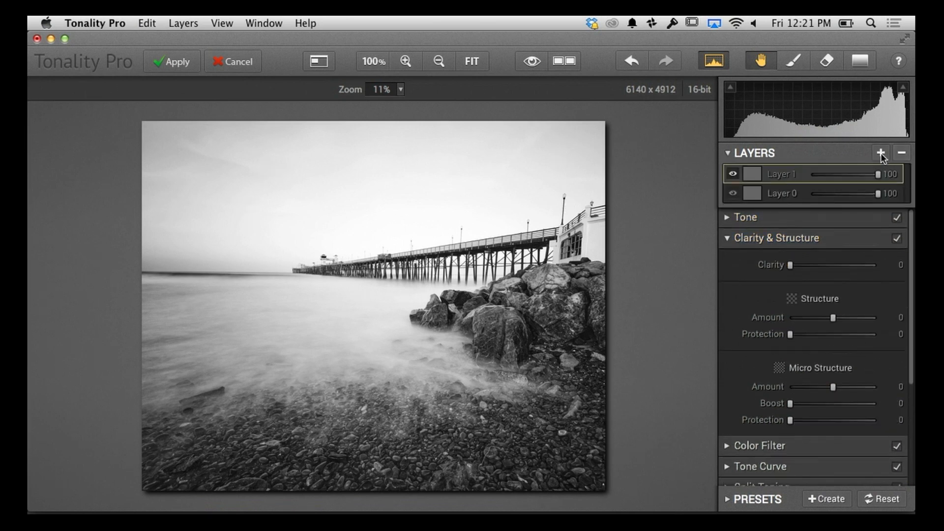
left_click(789, 217)
left_click_drag(834, 264, 817, 282)
left_click_drag(835, 349, 841, 335)
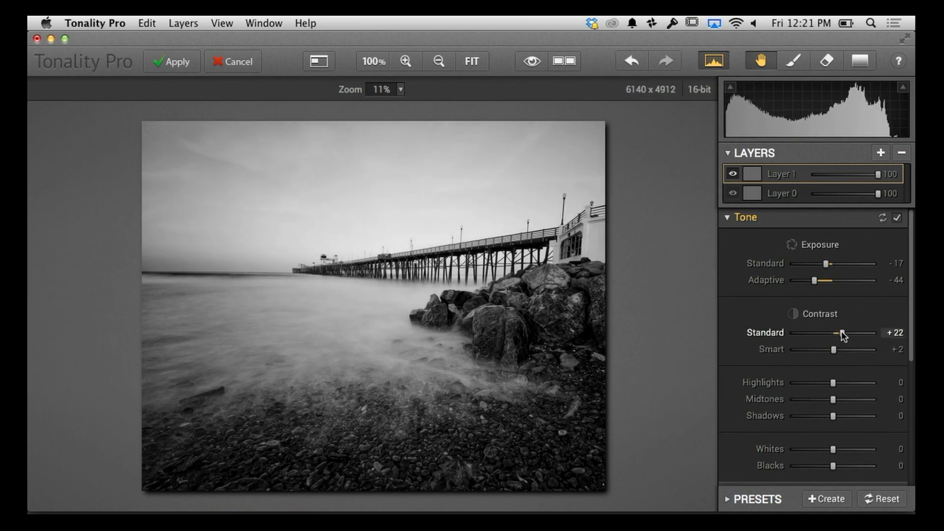
Step: Set the layer's clarity to +62, structure amount to +60 with protection +13, and micro structure amount to +38
left_click(775, 216)
left_click(771, 237)
left_click_drag(791, 264, 842, 264)
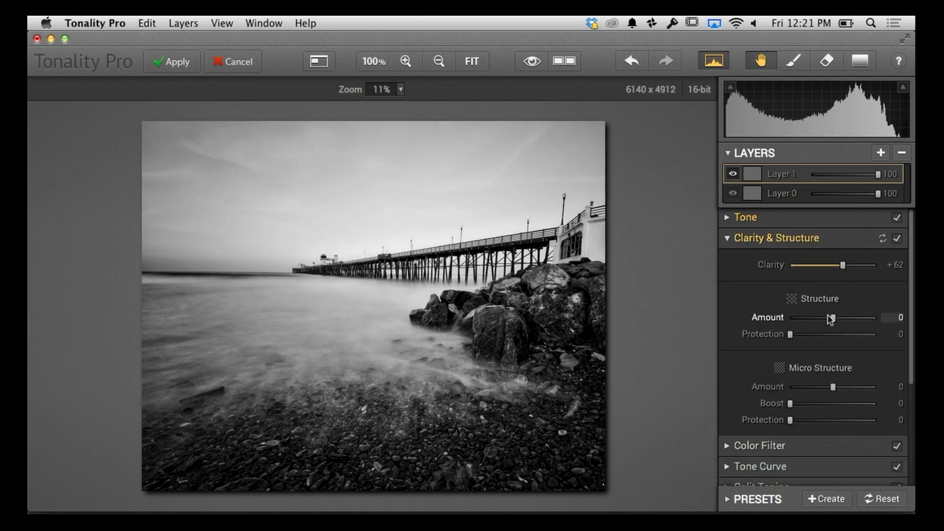
left_click_drag(833, 318, 859, 317)
left_click_drag(795, 335, 801, 335)
left_click_drag(833, 386, 849, 388)
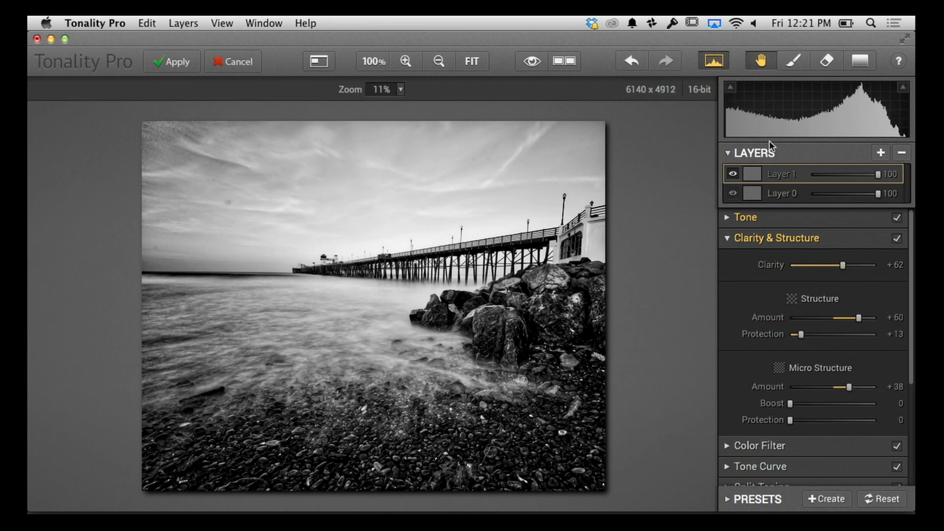
Step: Apply a 180° gradient mask to Layer 1 centered on the horizon and lower the layer's opacity to 55
left_click(859, 61)
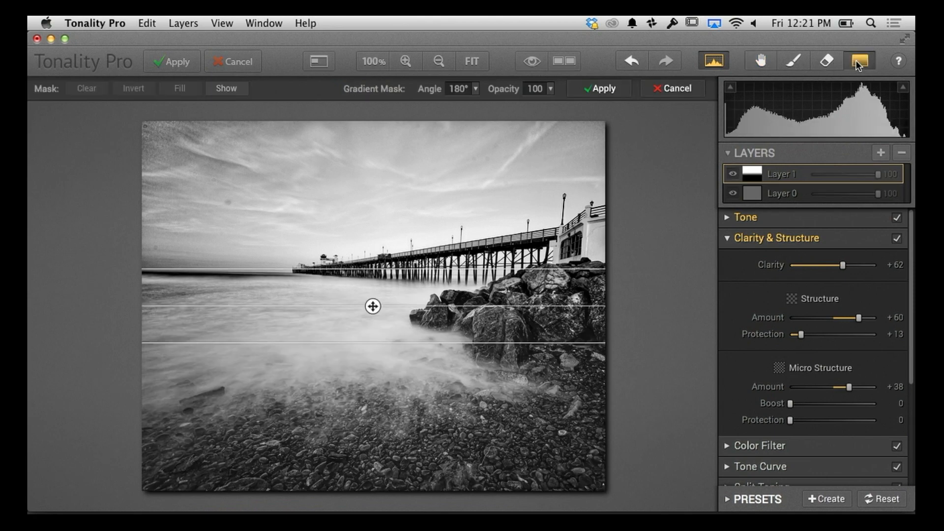
left_click_drag(373, 306, 368, 268)
mouse_move(369, 232)
left_mouse_down()
mouse_move(365, 204)
mouse_move(364, 240)
left_mouse_up()
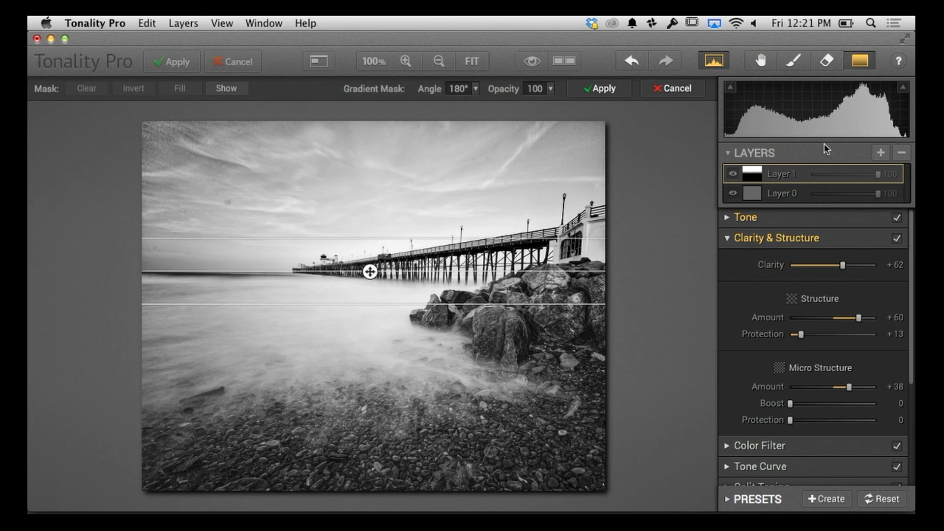
left_click(601, 89)
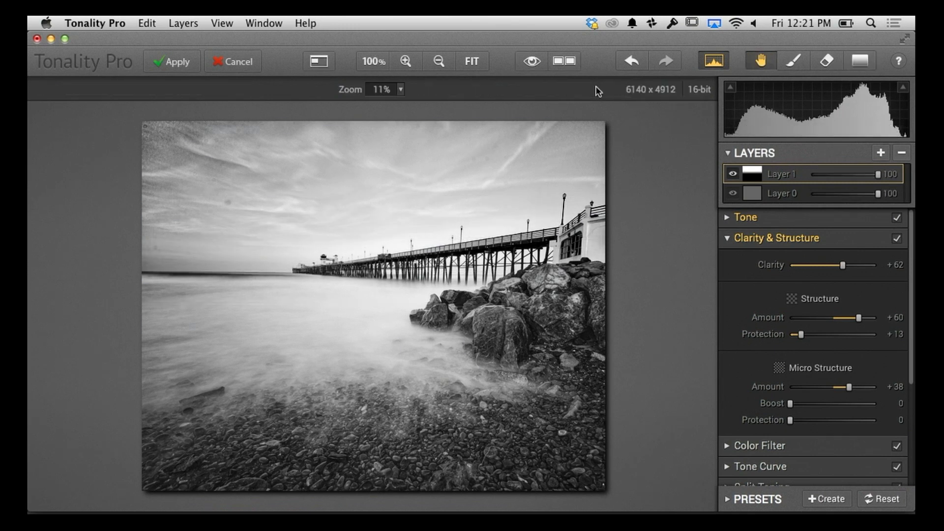
left_click_drag(878, 175, 847, 175)
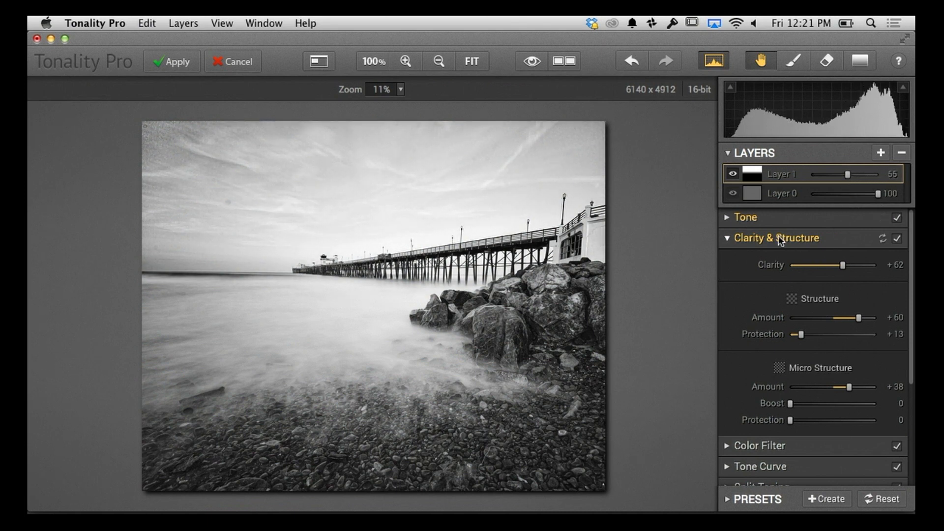
Step: Add a vignette to Layer 1 with the amount set to -60
scroll(768, 469, "down", 5)
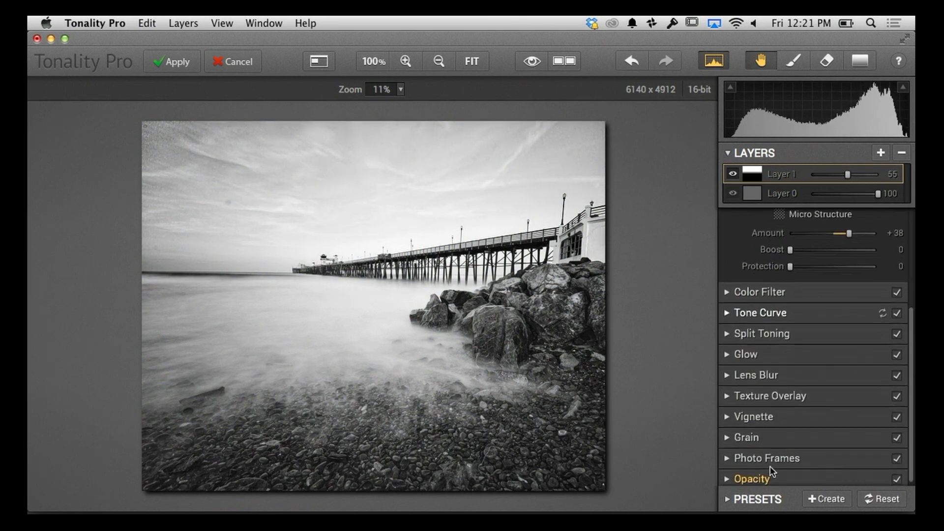
left_click(745, 404)
left_click_drag(833, 305, 807, 305)
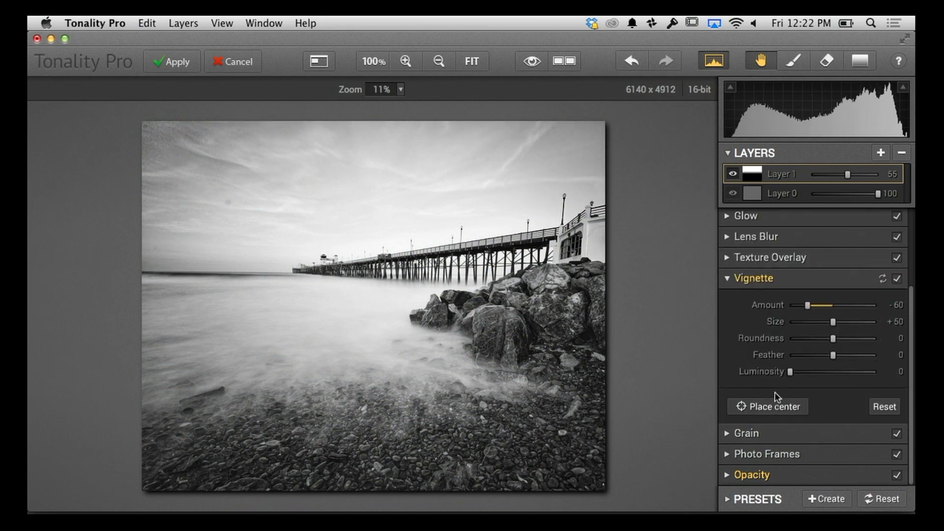
Step: Display the Layer 1 mask and erase it over the rocks beside the pier with a size 118 brush
left_click(827, 63)
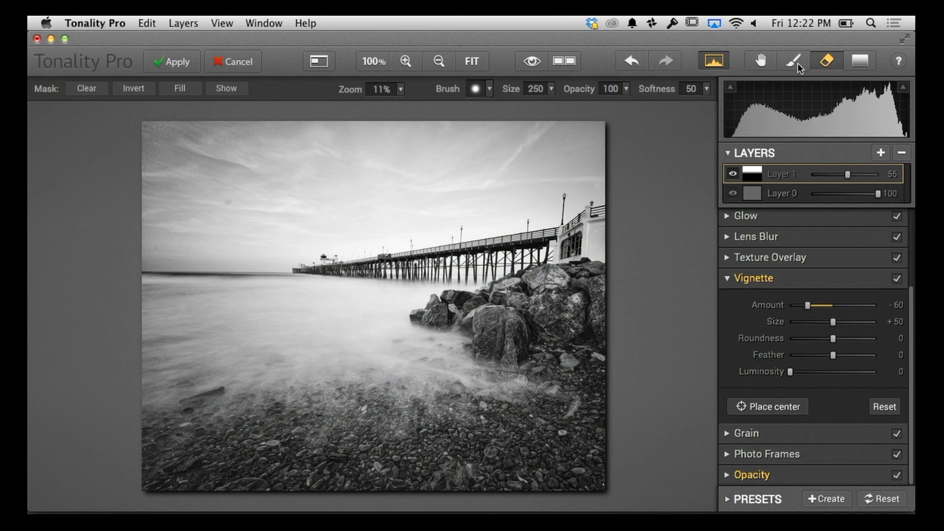
left_click(226, 90)
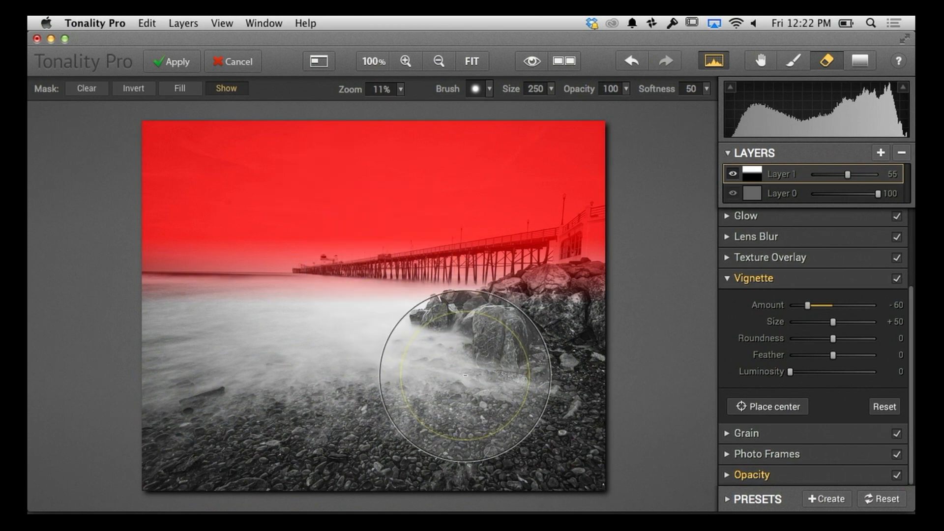
key("bracketleft")
key("bracketleft")
key("bracketleft")
key("bracketleft")
key("bracketleft")
key("bracketleft")
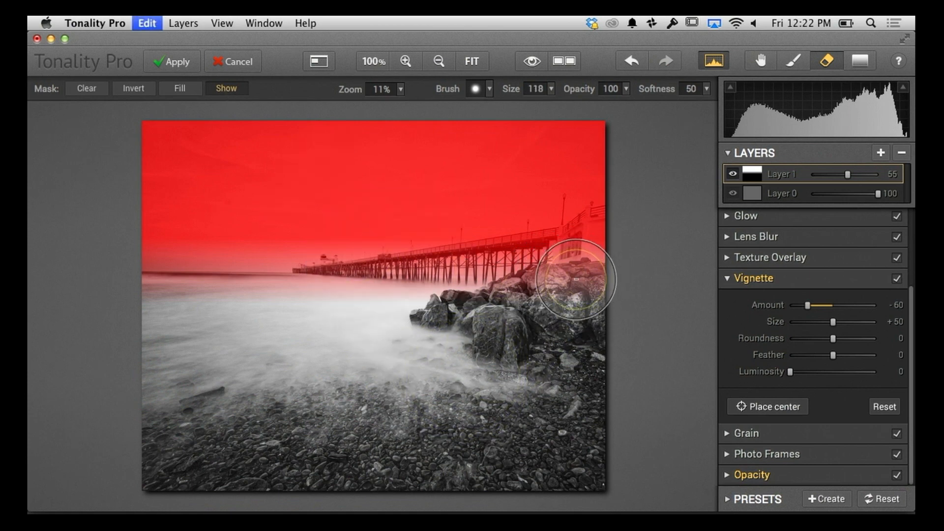
mouse_move(585, 248)
left_mouse_down()
mouse_move(580, 241)
mouse_move(600, 244)
mouse_move(265, 310)
mouse_move(146, 312)
mouse_move(242, 323)
mouse_move(301, 312)
left_mouse_up()
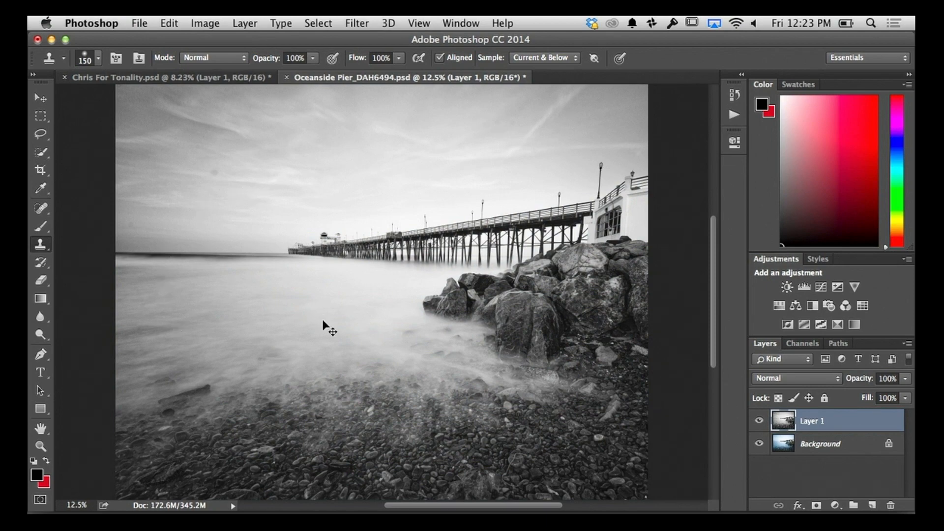
Step: In Photoshop, examine the pier image's sky for spots and compare Layer 1 with the color background
key("super+equal")
key("super+equal")
key("super+equal")
scroll(323, 321, "up", 5)
scroll(323, 321, "left", 5)
scroll(323, 321, "left", 2)
scroll(323, 321, "up", 5)
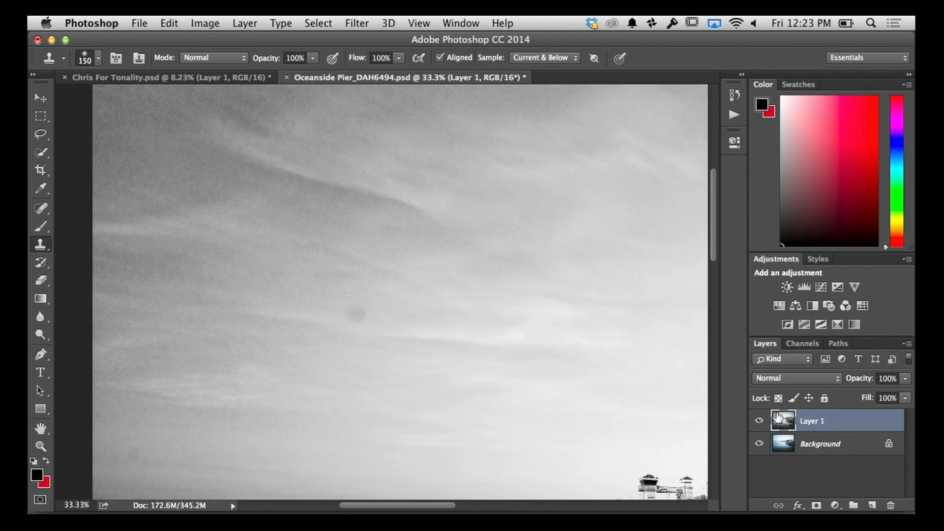
left_click(759, 420)
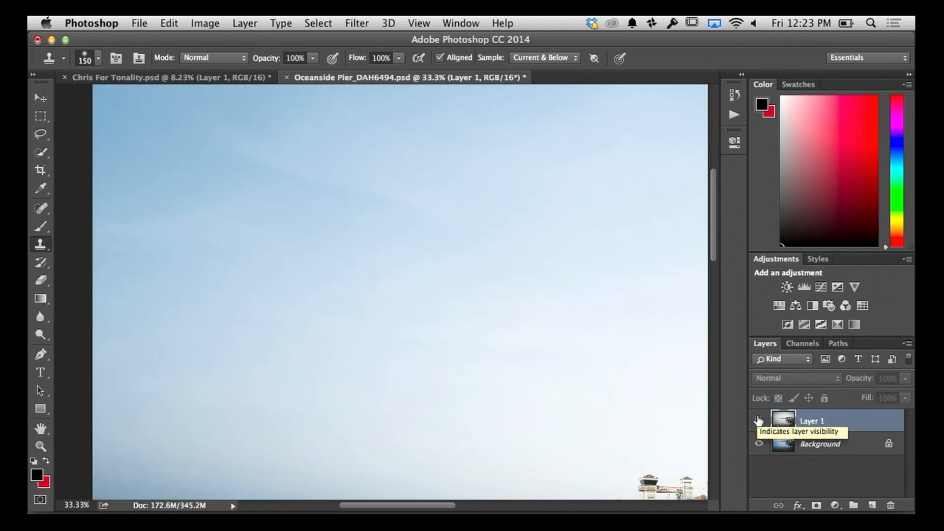
left_click(758, 421)
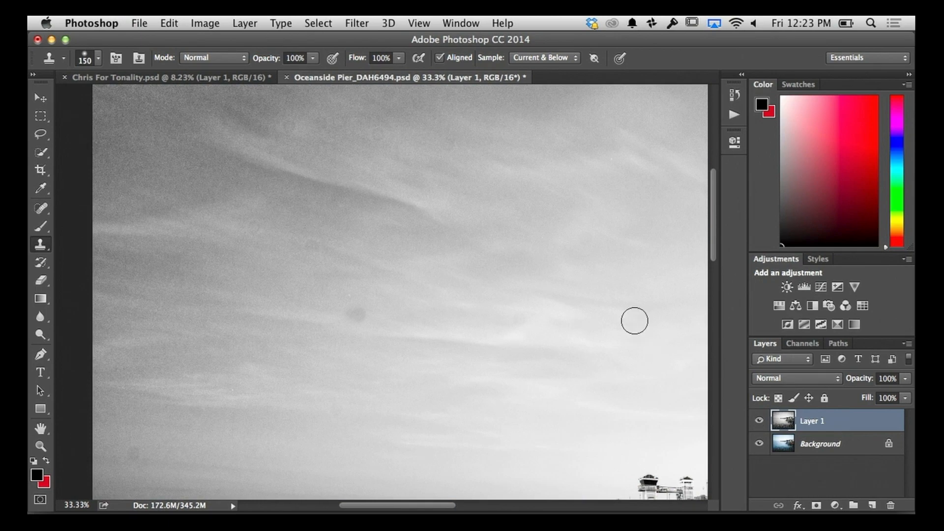
key("super+0")
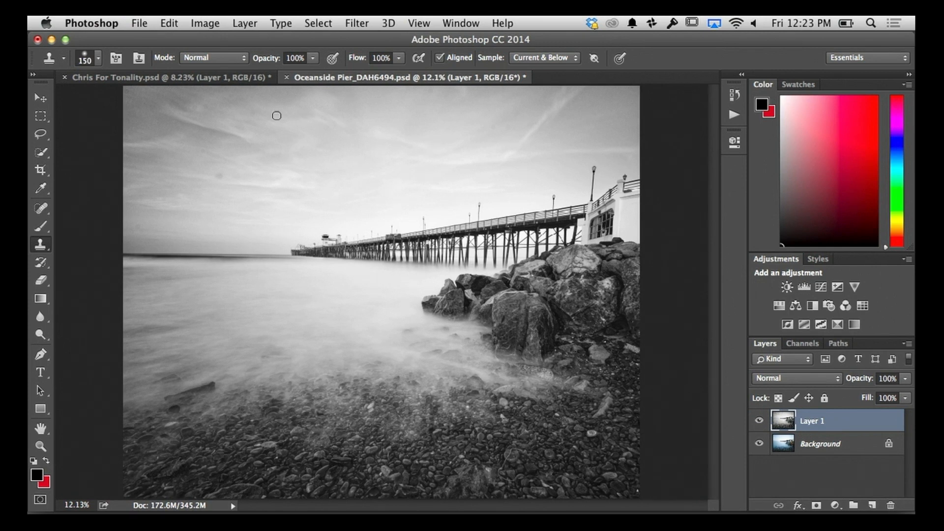
Step: Open Layer 1 of the portrait document in Tonality Pro and reset all adjustments
left_click(178, 79)
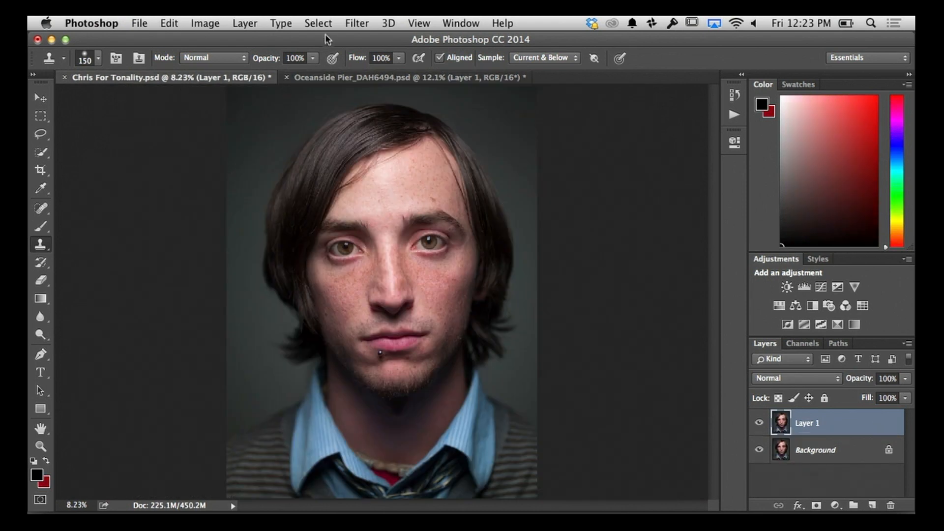
left_click(356, 22)
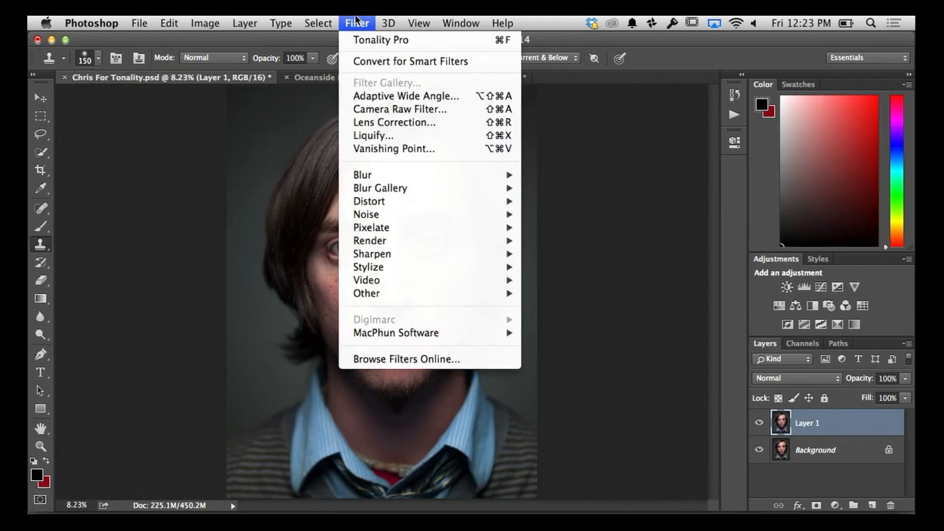
mouse_move(396, 333)
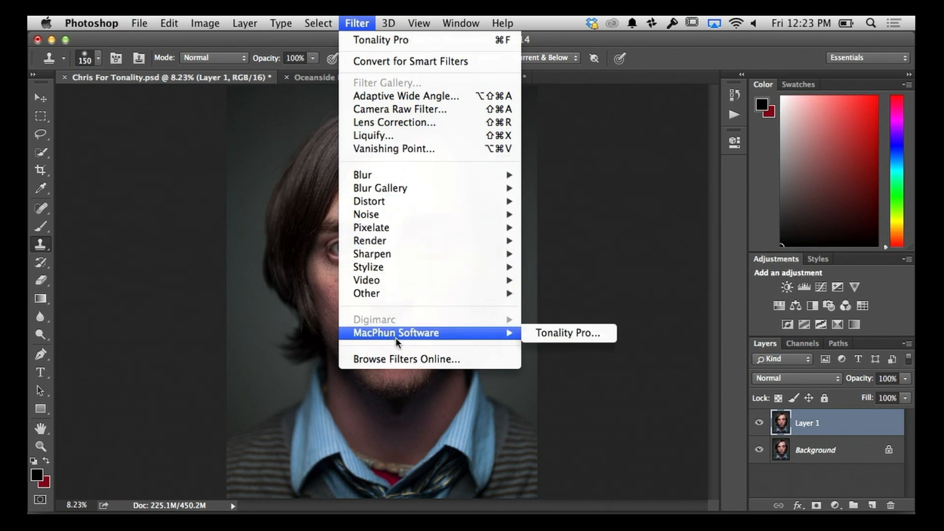
left_click(566, 335)
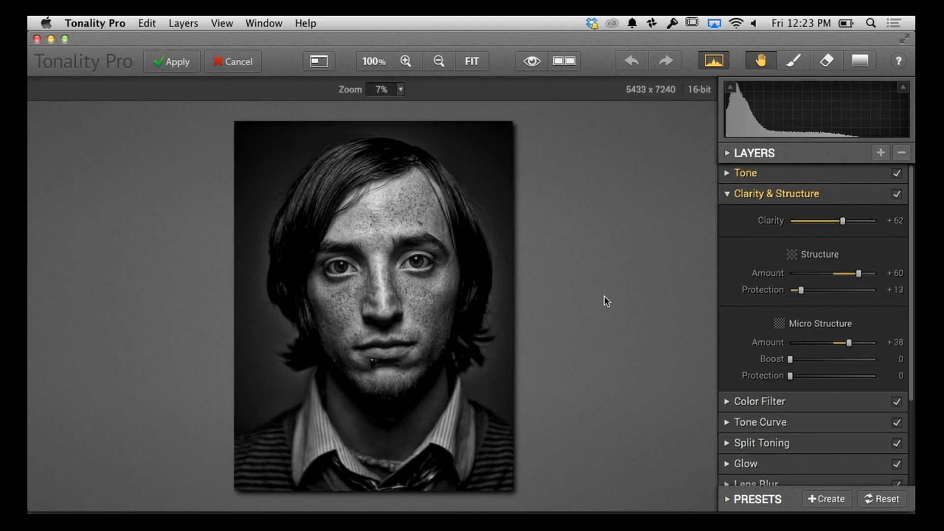
left_click(880, 499)
Step: Show the Basic presets and try Boost Clarity on the portrait
left_click(756, 499)
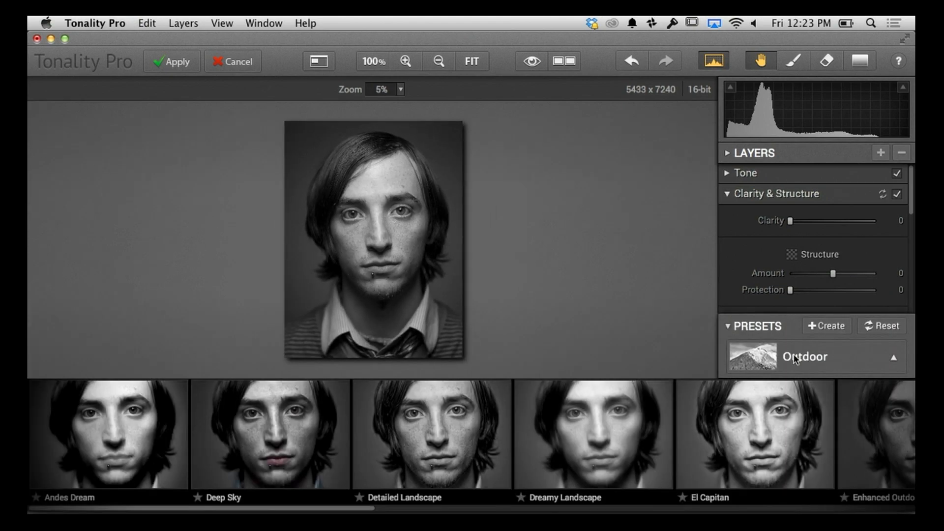
left_click(771, 367)
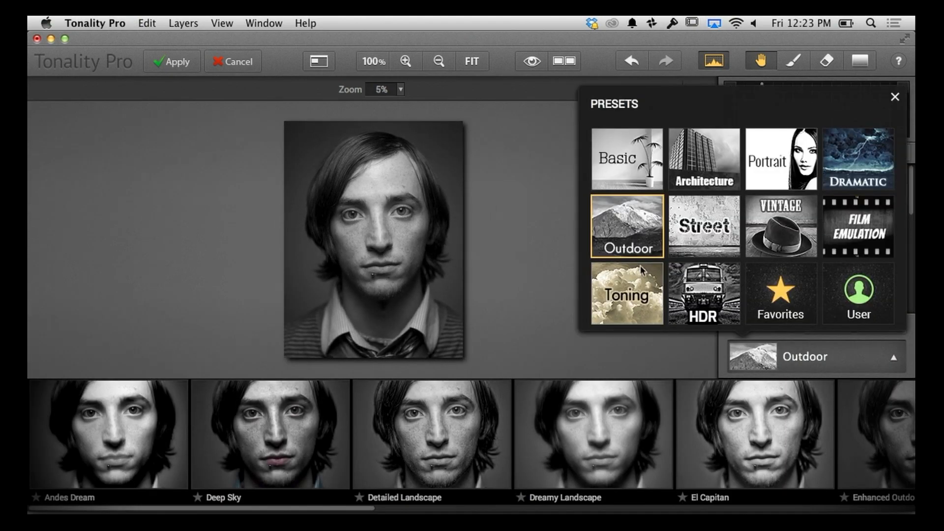
left_click(623, 162)
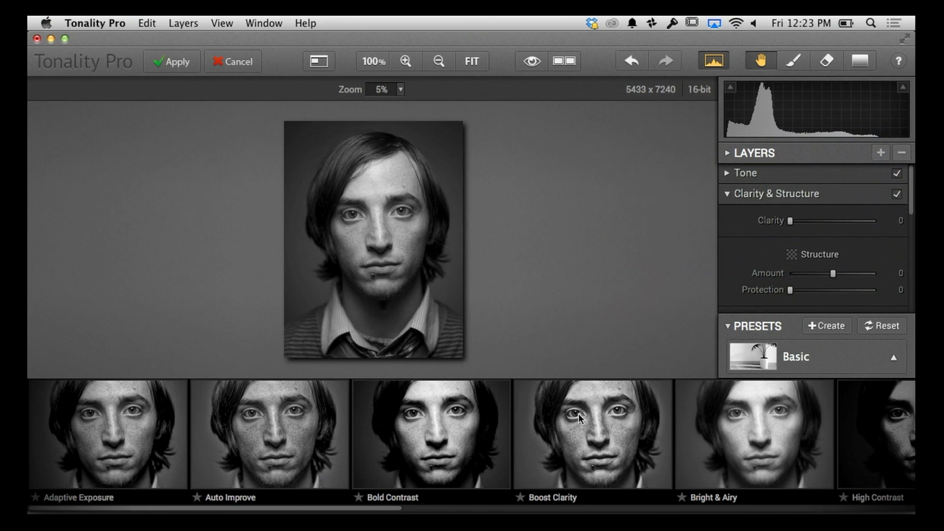
left_click_drag(343, 510, 445, 509)
left_click(339, 418)
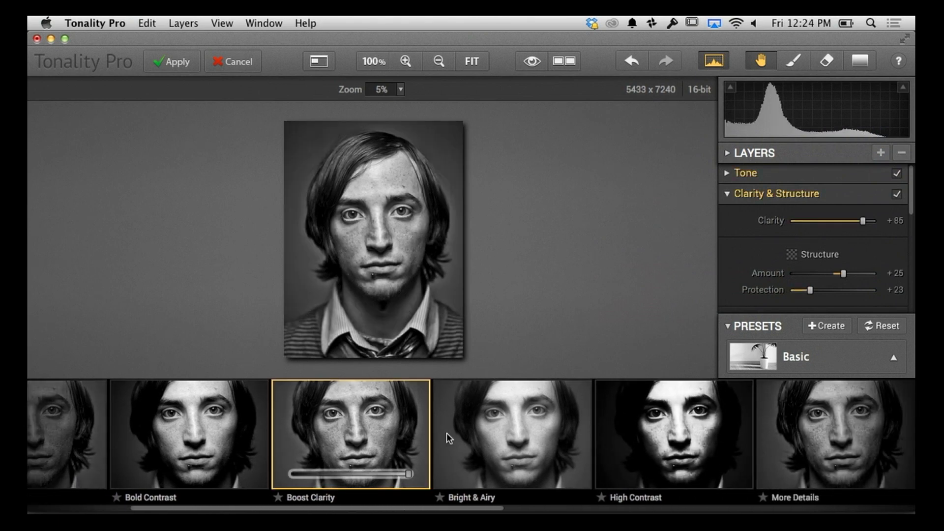
Step: Apply the Basic preset Push Process to the portrait at 60 opacity and hide the presets
left_click_drag(420, 510, 728, 510)
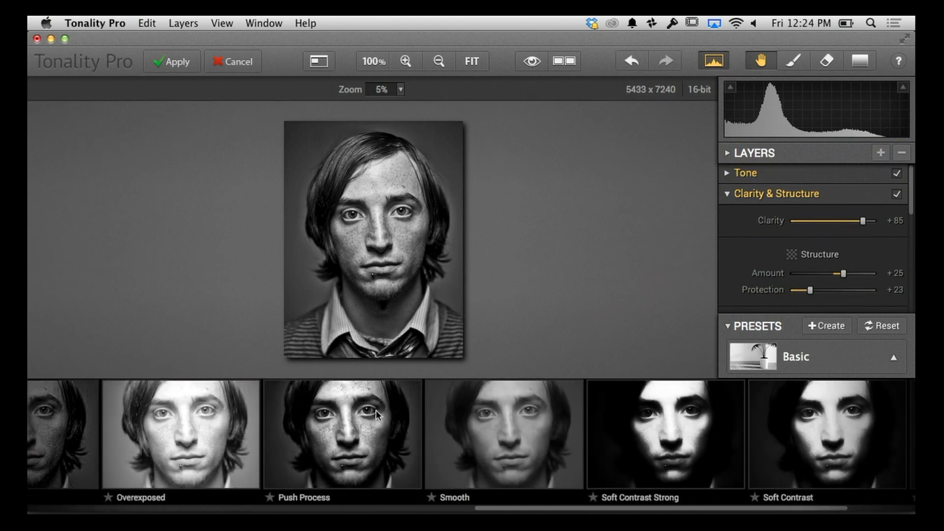
left_click(377, 414)
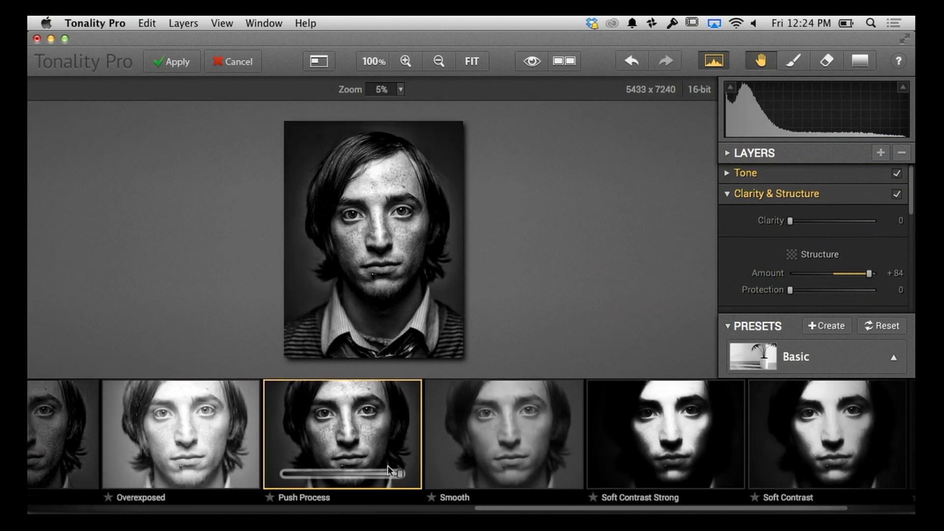
left_click_drag(397, 474, 330, 472)
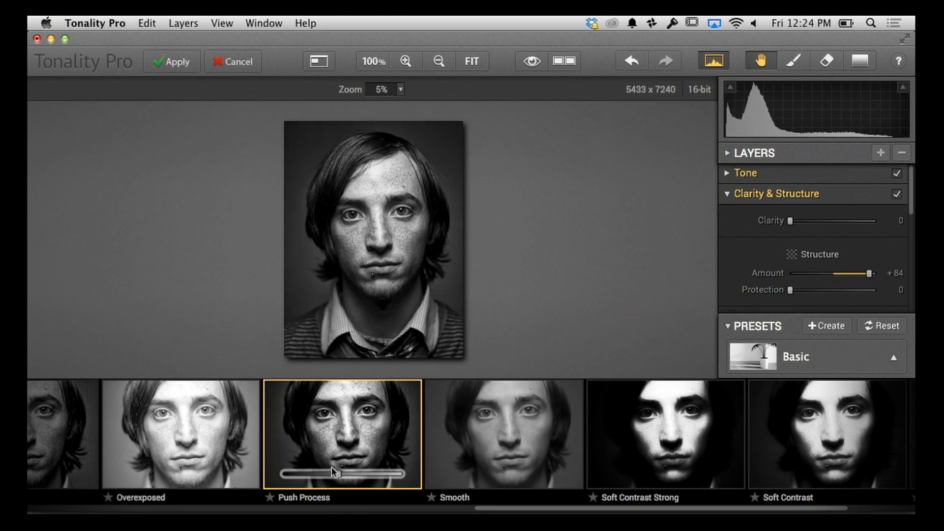
left_click(768, 361)
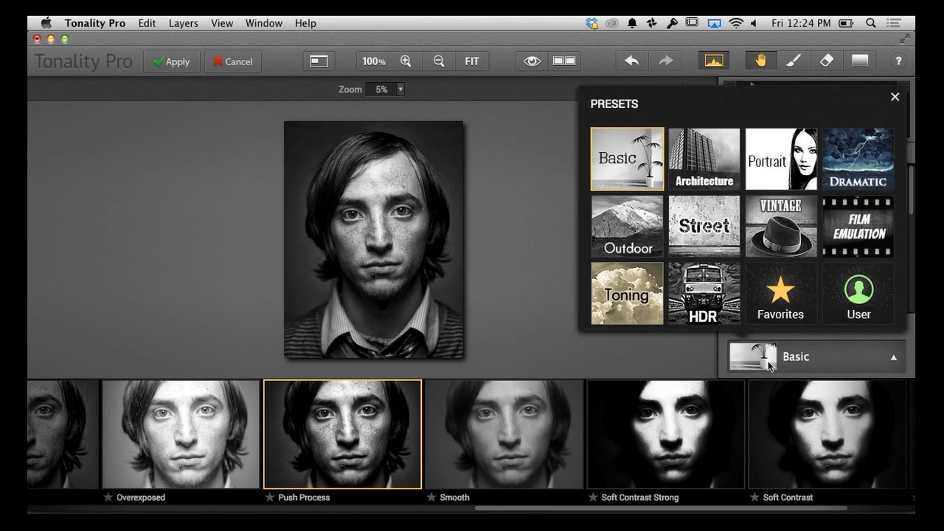
left_click(768, 361)
left_click(728, 326)
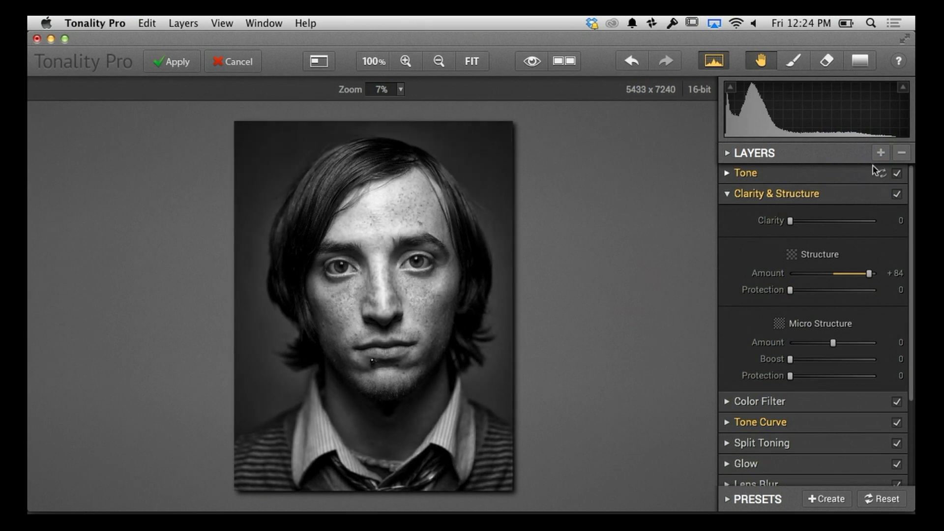
Step: Add a layer above the preset layer and look through its mask, settings, blend and source options
left_click(775, 151)
left_click(881, 153)
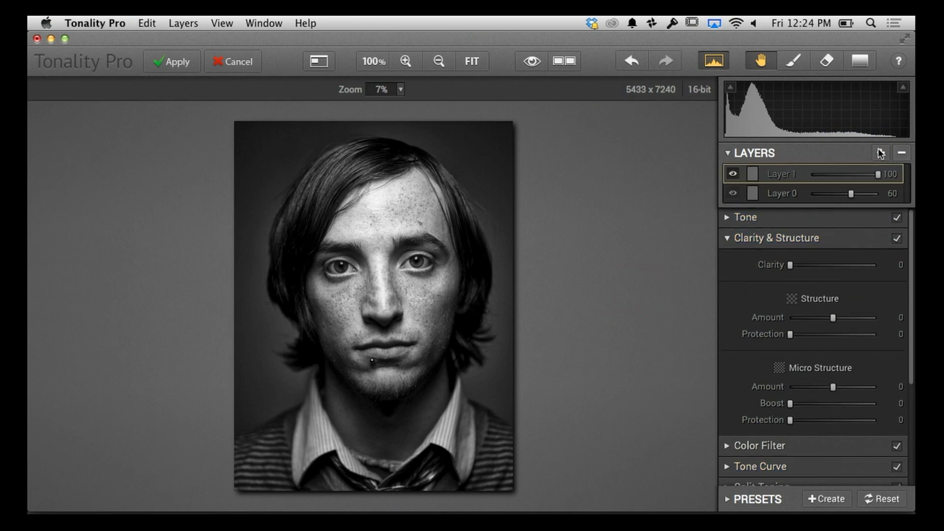
right_click(751, 177)
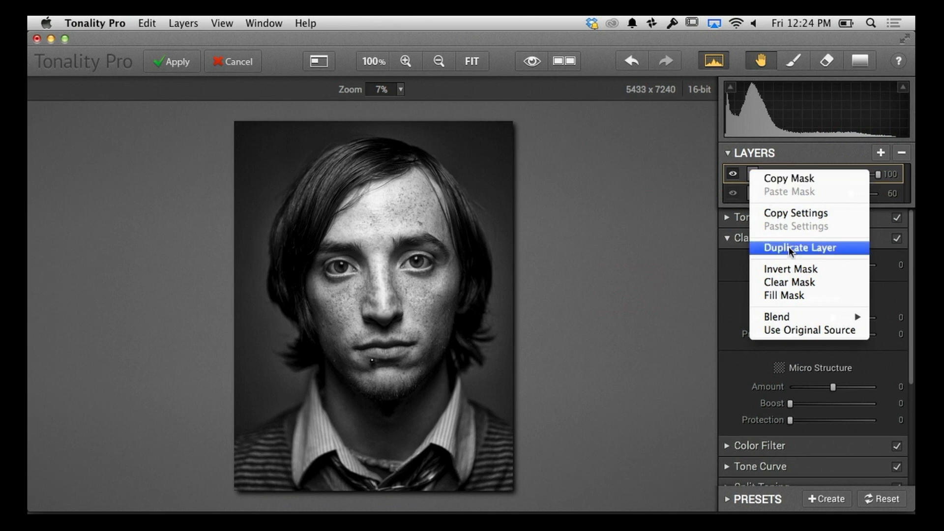
left_click(804, 334)
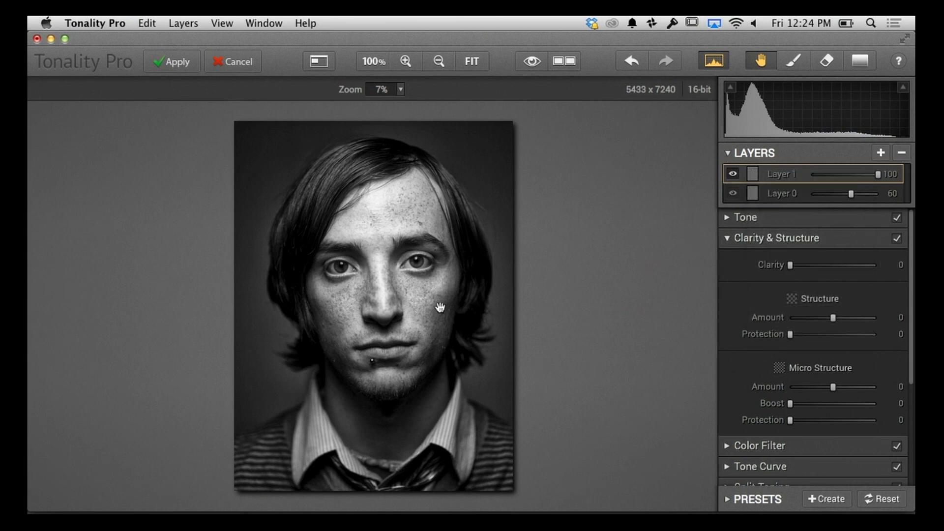
Step: Set the new layer's clarity to +34, structure amount to +54 and micro structure amount to +73
key("super+equal")
scroll(432, 307, "up", 5)
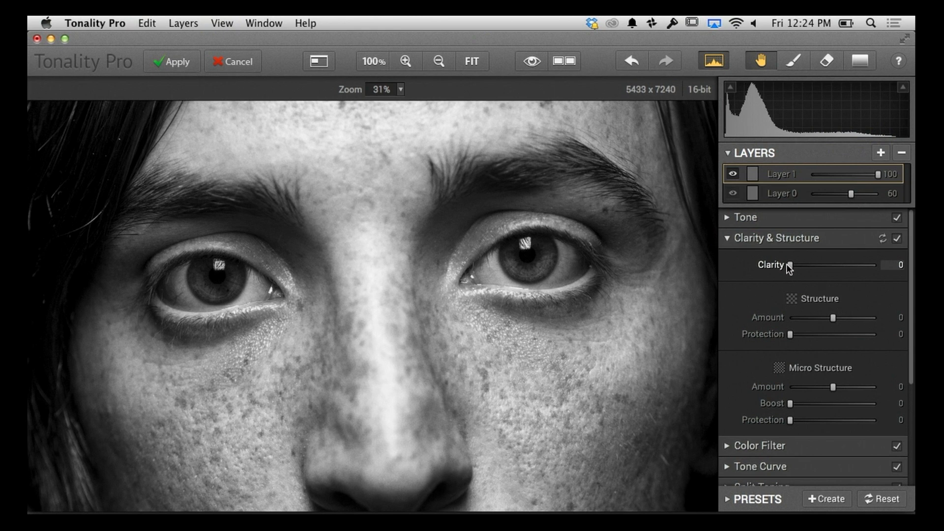
mouse_move(793, 265)
left_mouse_down()
mouse_move(823, 264)
mouse_move(780, 264)
left_mouse_up()
left_click_drag(789, 266, 819, 266)
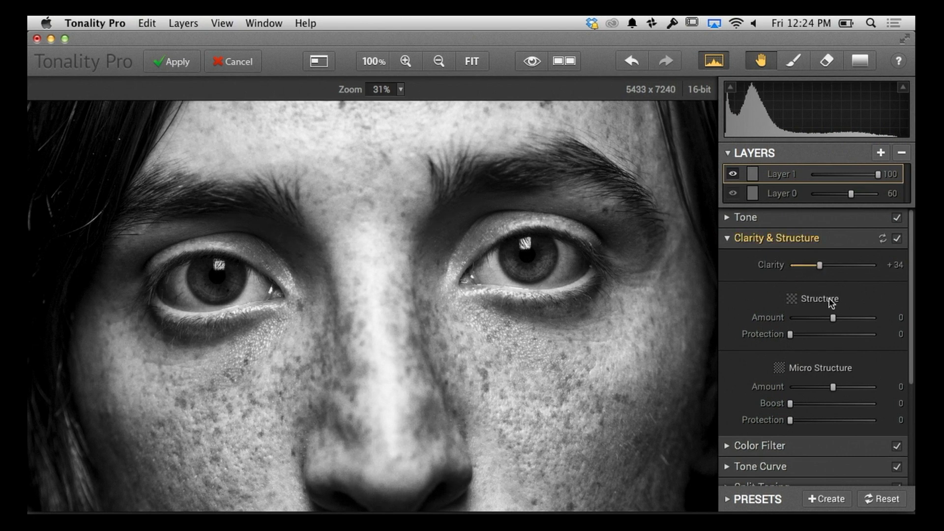
left_click_drag(836, 321, 856, 318)
left_click_drag(833, 387, 867, 387)
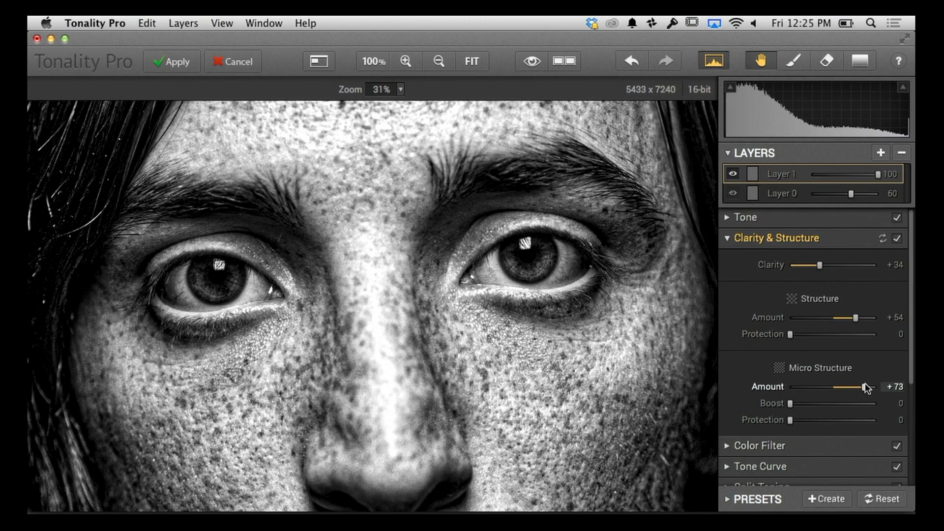
Step: Reduce the middle layer's clarity and structure amount, and set its micro structure amount to +25
left_click_drag(865, 384, 842, 387)
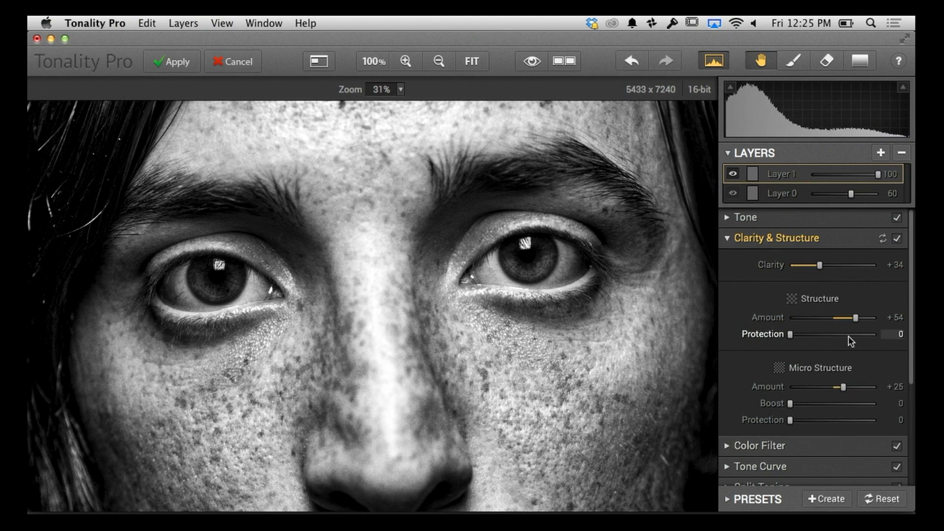
left_click_drag(856, 318, 836, 318)
left_click_drag(820, 265, 799, 268)
Step: Add another layer on top of the stack and set its adaptive exposure to +76
left_click(881, 153)
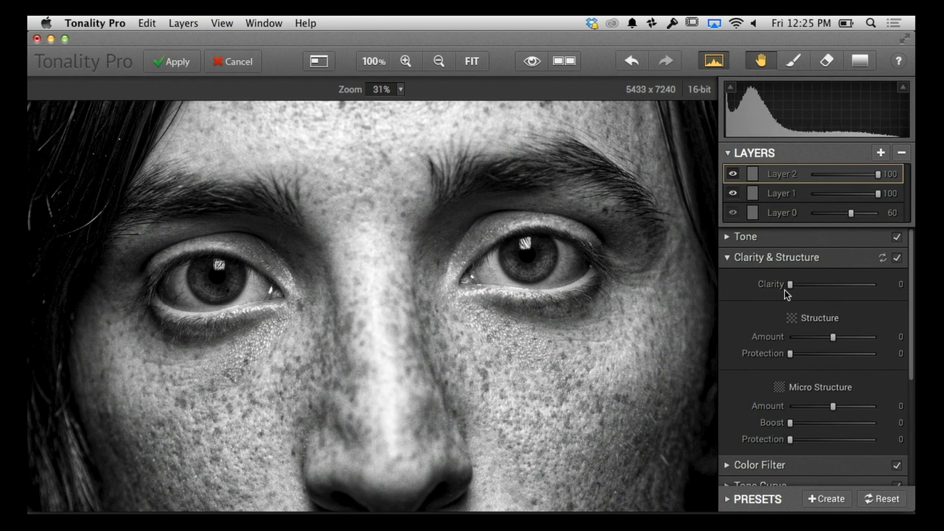
left_click(790, 237)
left_click_drag(833, 299, 866, 299)
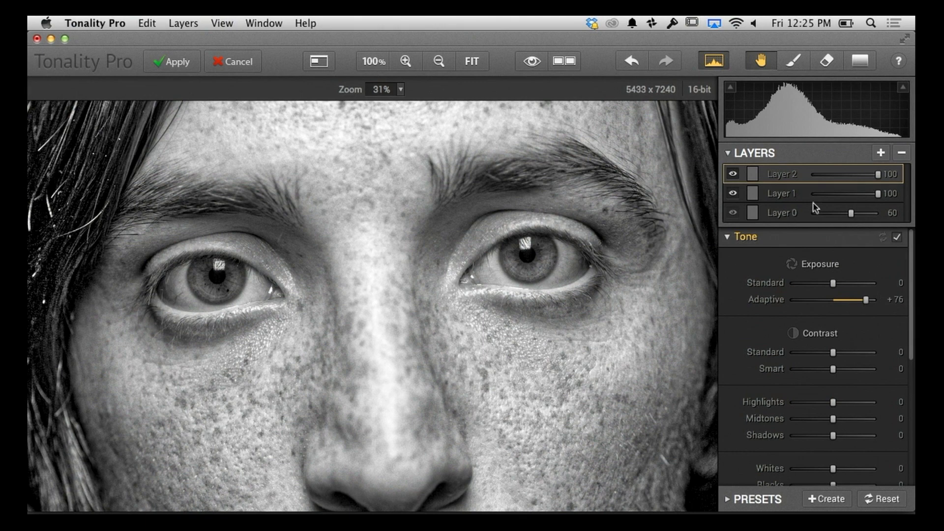
Step: Set the top layer's micro structure amount to +68 and structure amount to +18
left_click(767, 233)
left_click(762, 257)
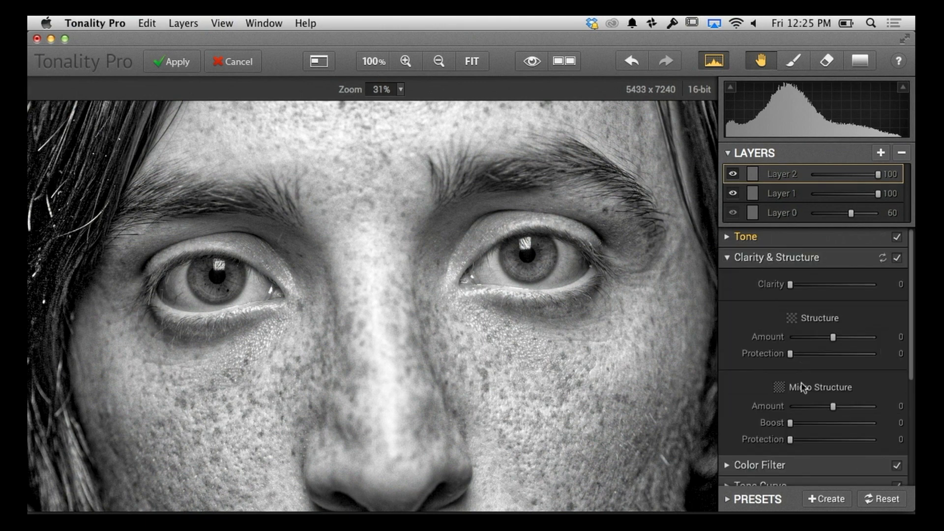
left_click_drag(834, 406, 862, 406)
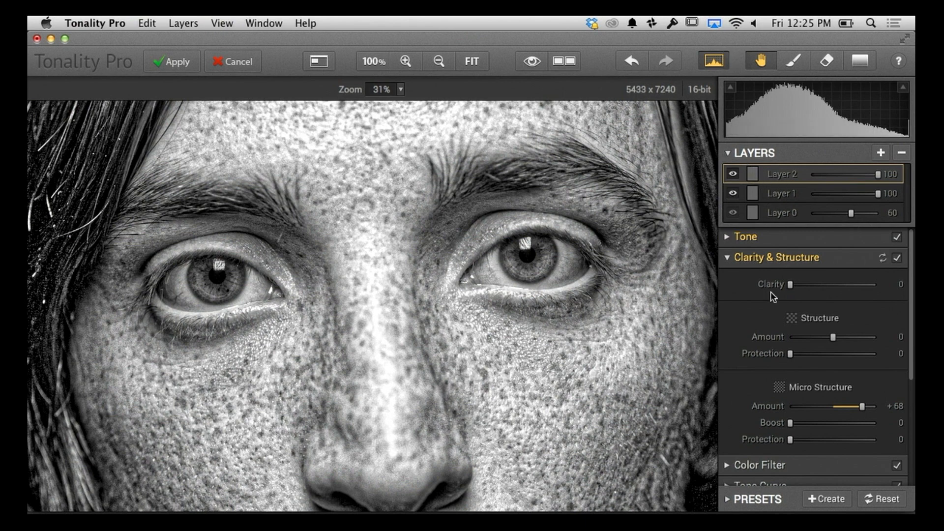
left_click_drag(833, 338, 840, 337)
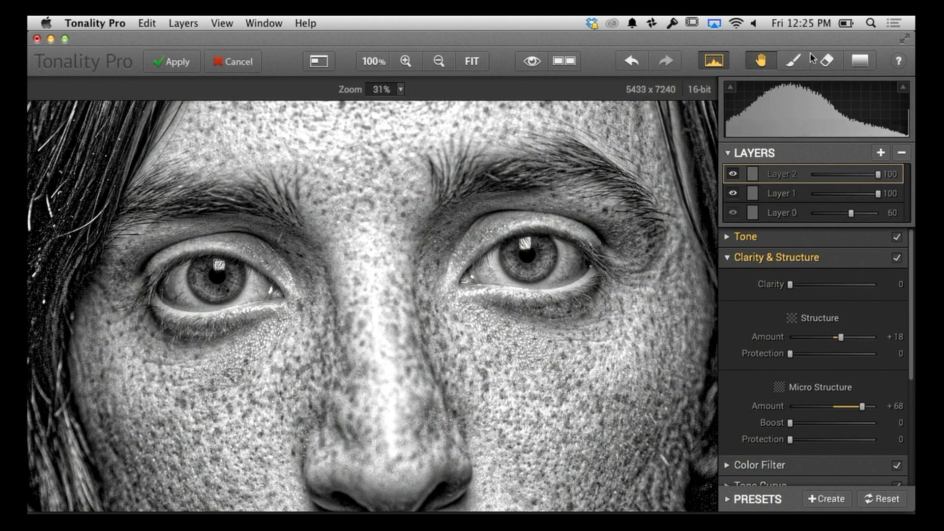
Step: Paint the top layer's mask over both irises with a size 82 brush at 100 opacity and 50 softness
left_click(792, 60)
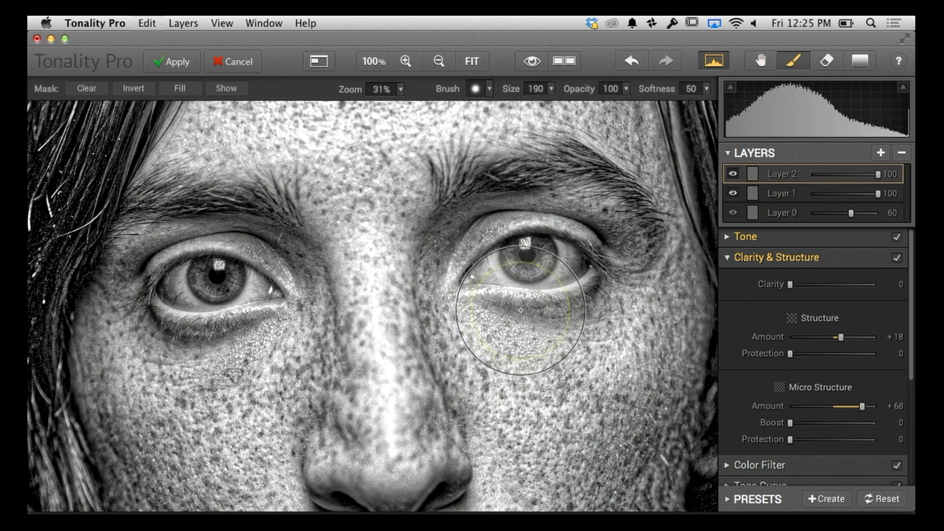
key("bracketleft")
key("bracketleft")
key("bracketleft")
key("bracketleft")
key("bracketleft")
key("bracketleft")
key("bracketleft")
key("bracketleft")
mouse_move(527, 274)
left_mouse_down()
mouse_move(540, 255)
mouse_move(524, 254)
left_mouse_up()
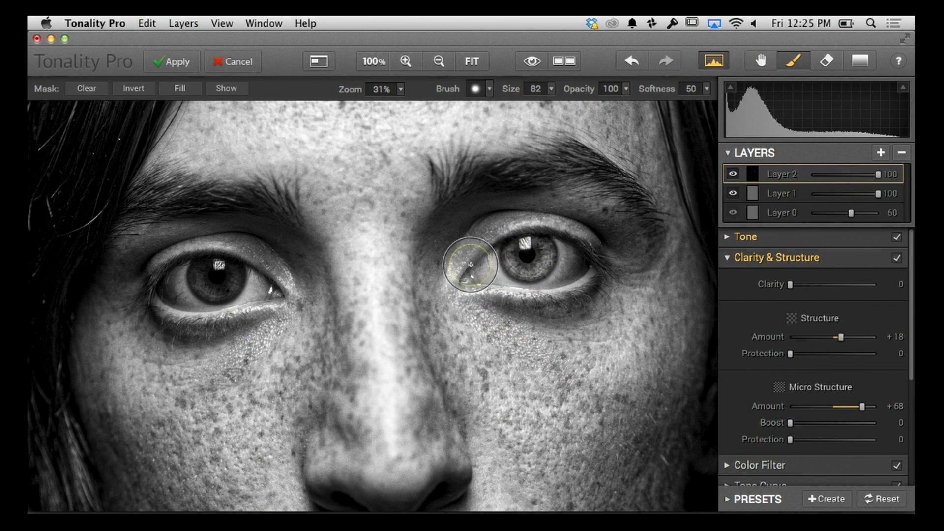
left_click_drag(206, 276, 218, 278)
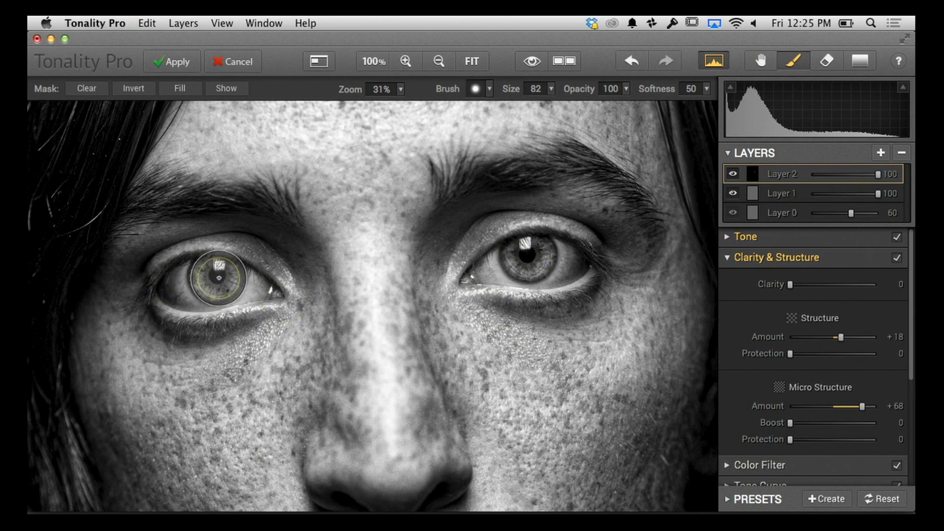
Step: Fit the whole portrait in view and compare it side by side with the original
key("super+0")
key("super+minus")
key("super+0")
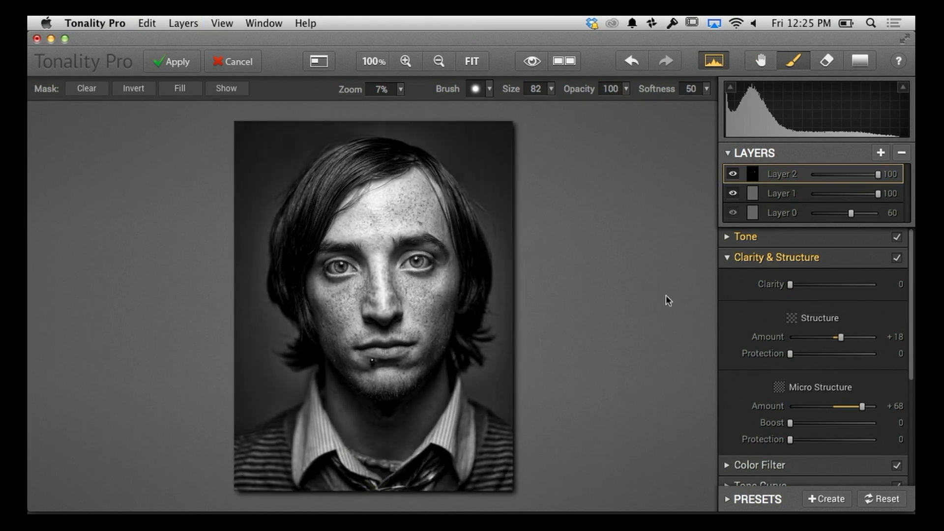
left_click(561, 62)
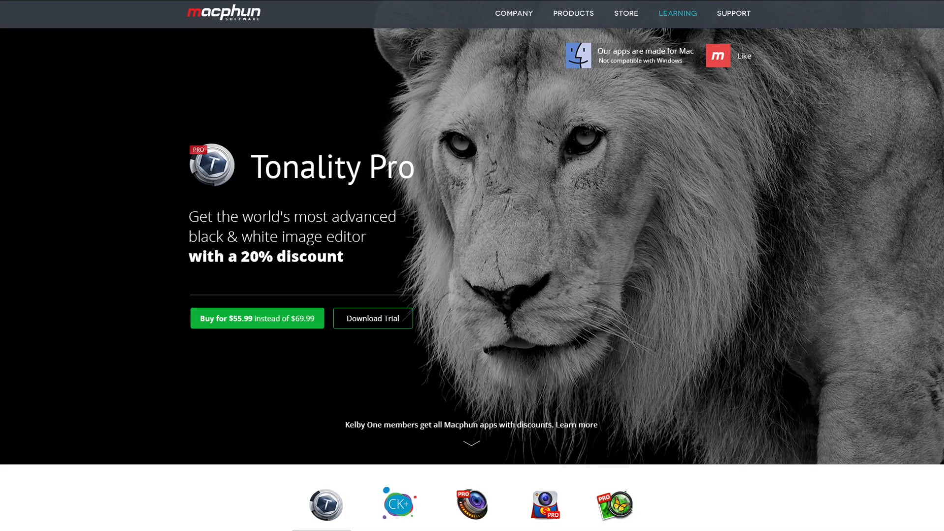
Step: Look through the Tonality Pro discount page on the Macphun website down to the company description
scroll(472, 266, "down", 4)
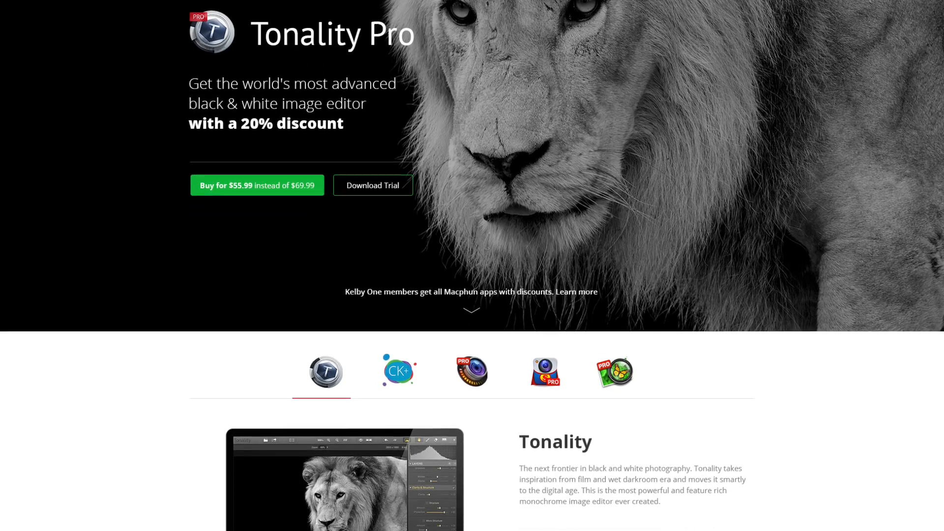
scroll(472, 266, "down", 5)
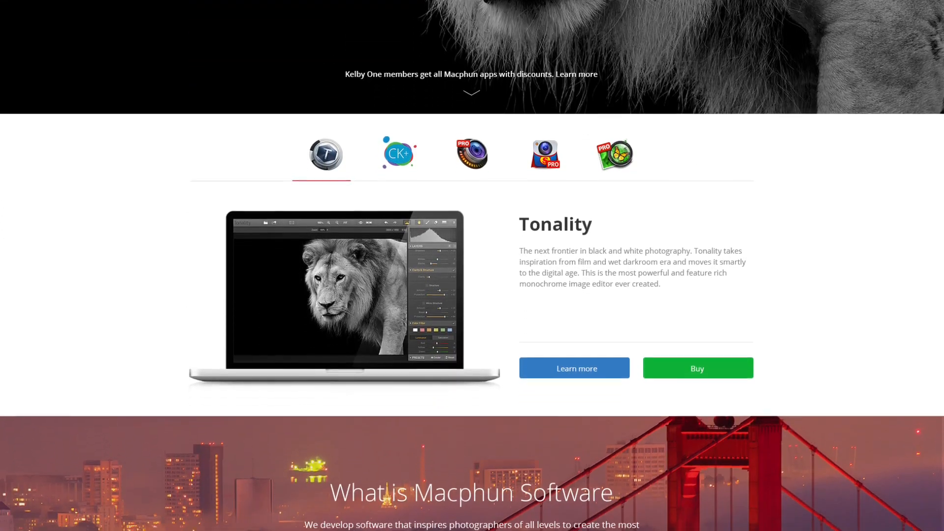
scroll(472, 266, "down", 2)
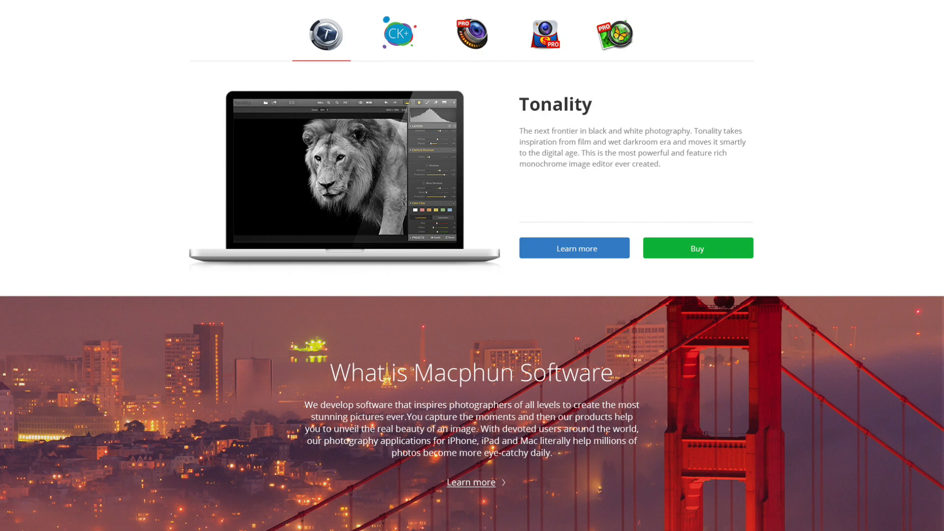